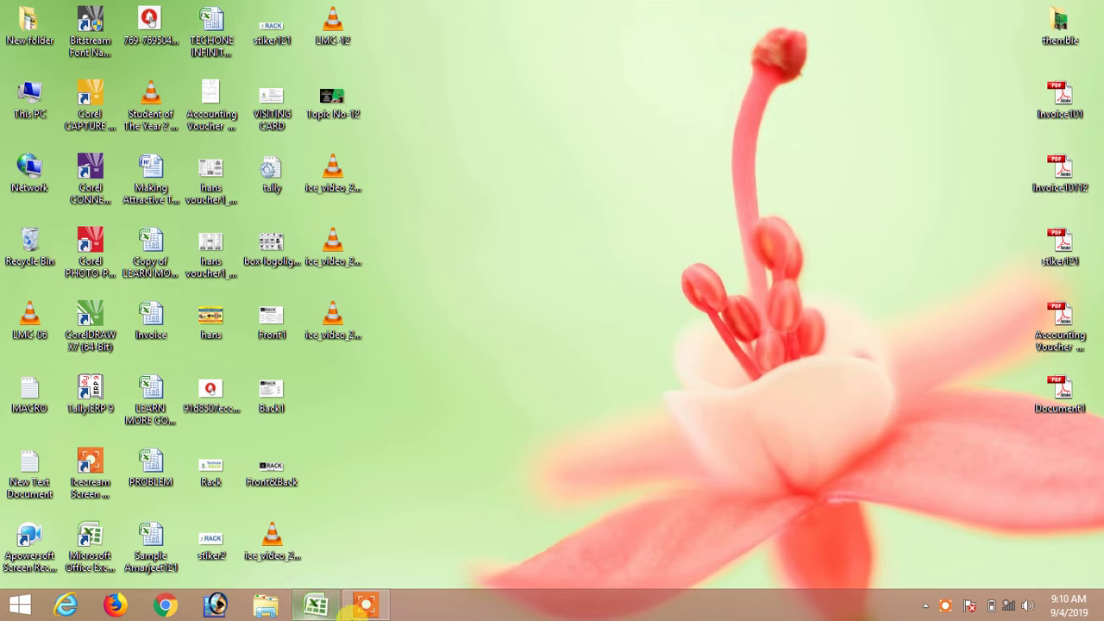
# Step: Restore the LEARN MORE COMPUTERS FINAL workbook window from the taskbar
pyautogui.click(316, 603)
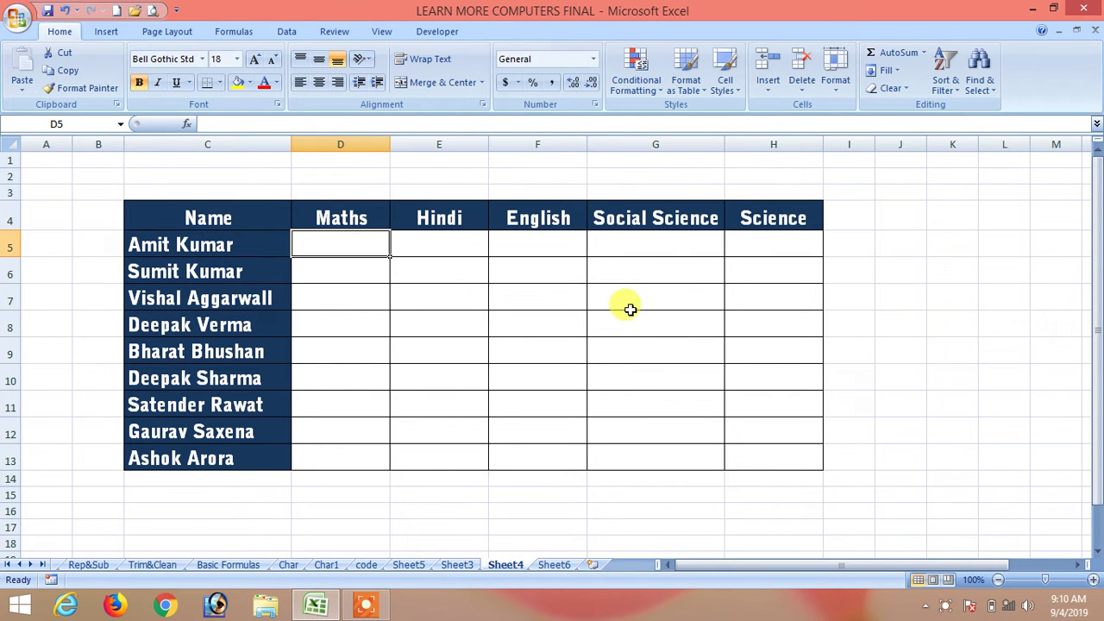
pyautogui.click(482, 299)
pyautogui.moveTo(357, 240)
pyautogui.mouseDown()
pyautogui.moveTo(576, 372)
pyautogui.moveTo(739, 452)
pyautogui.mouseUp()
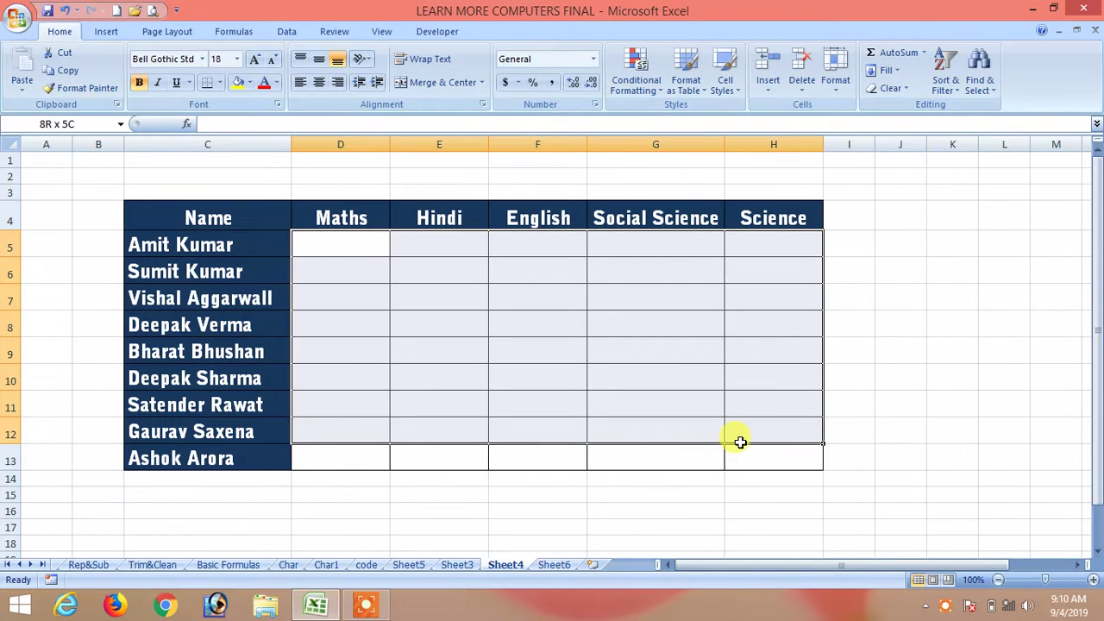
pyautogui.click(607, 371)
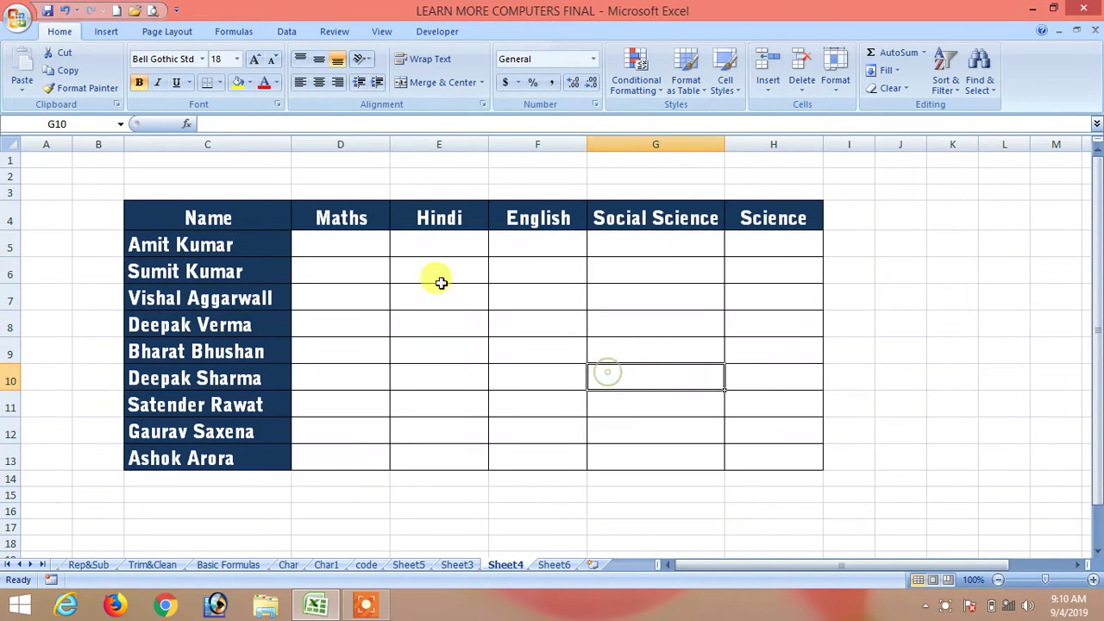
pyautogui.click(358, 250)
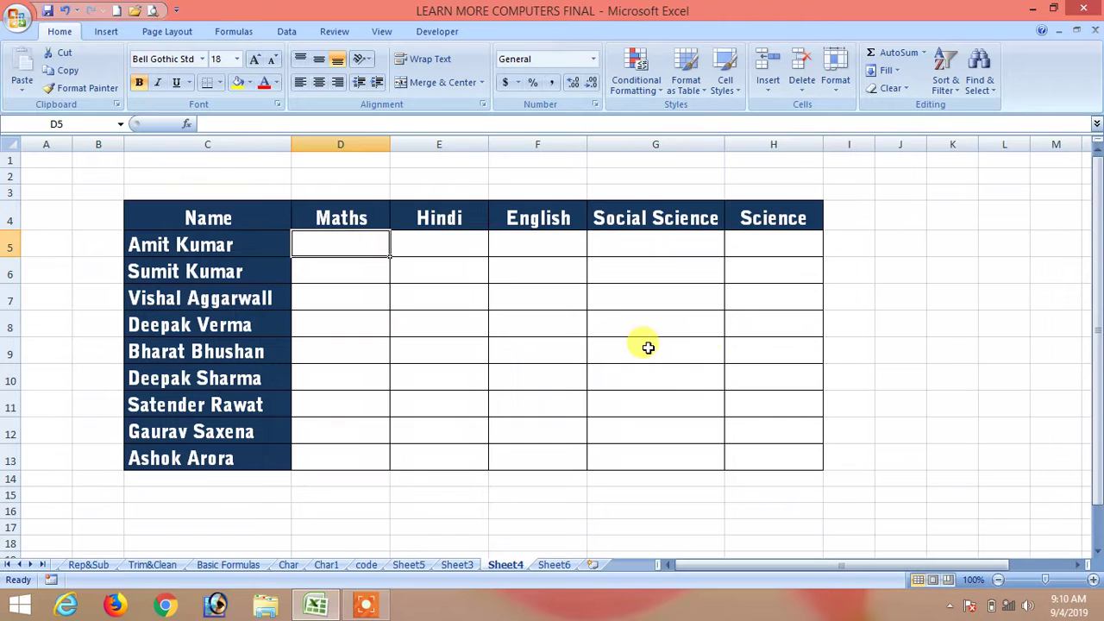
pyautogui.click(367, 293)
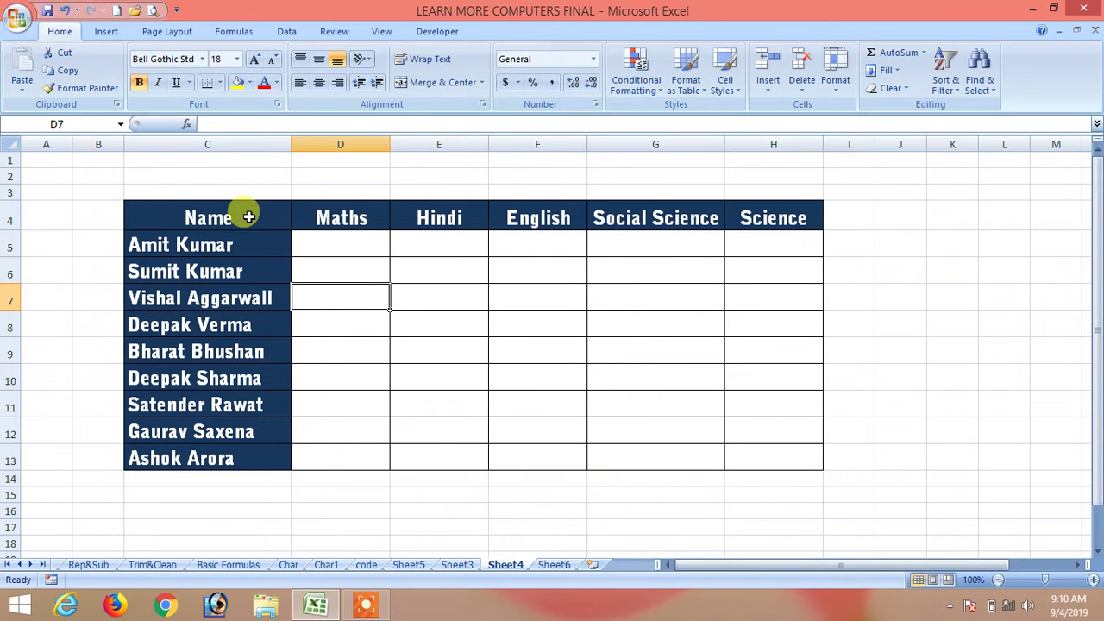
pyautogui.moveTo(251, 220); pyautogui.dragTo(239, 451)
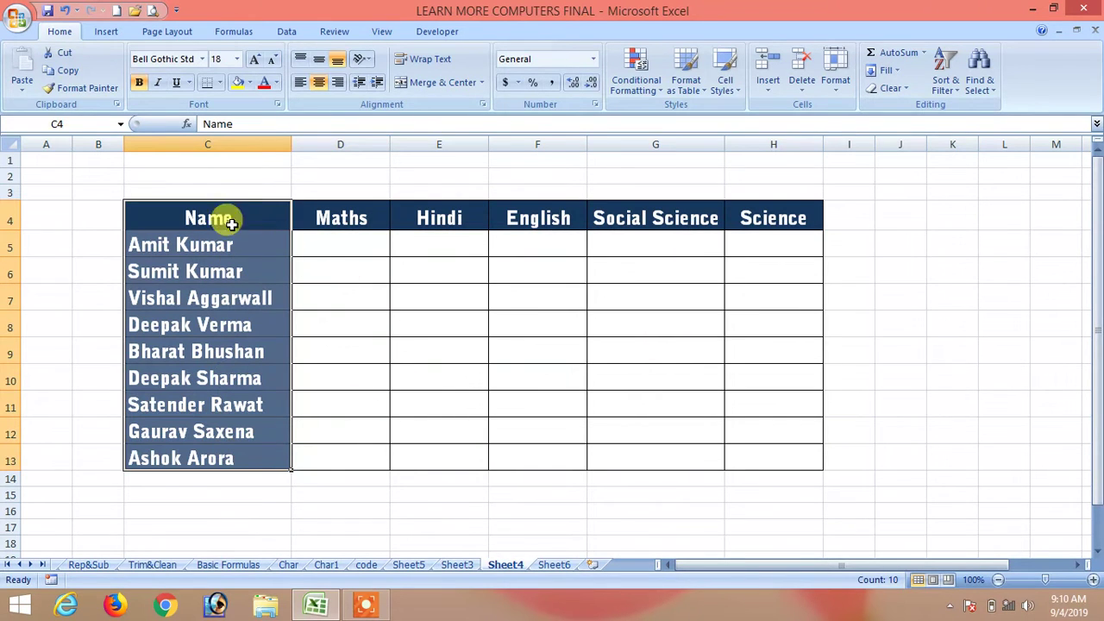
pyautogui.click(580, 298)
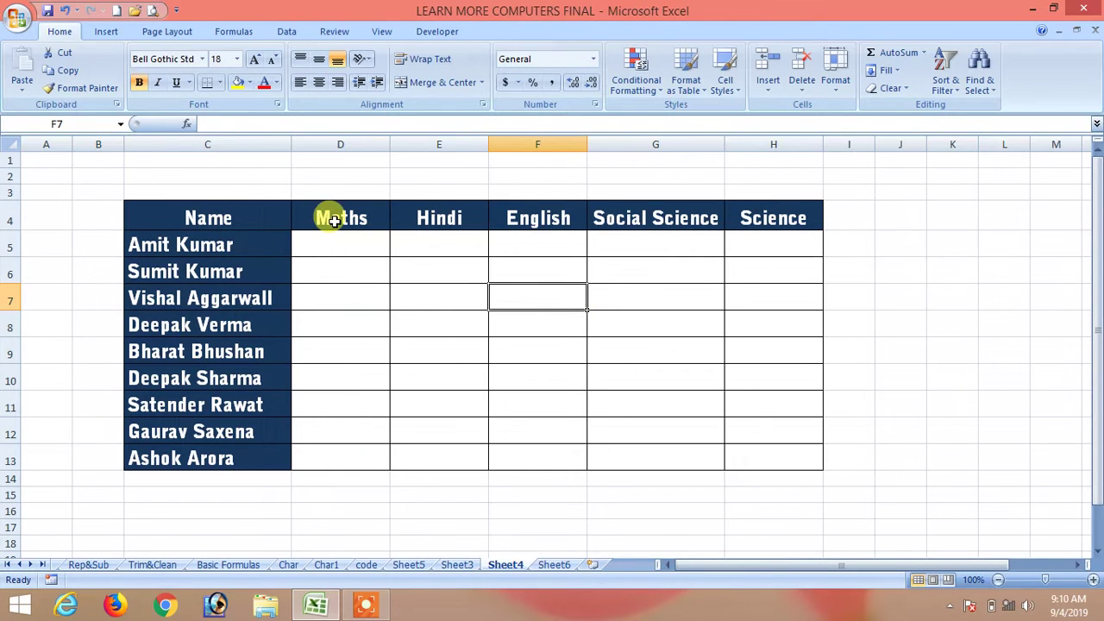
pyautogui.click(477, 339)
pyautogui.moveTo(345, 248); pyautogui.dragTo(361, 451)
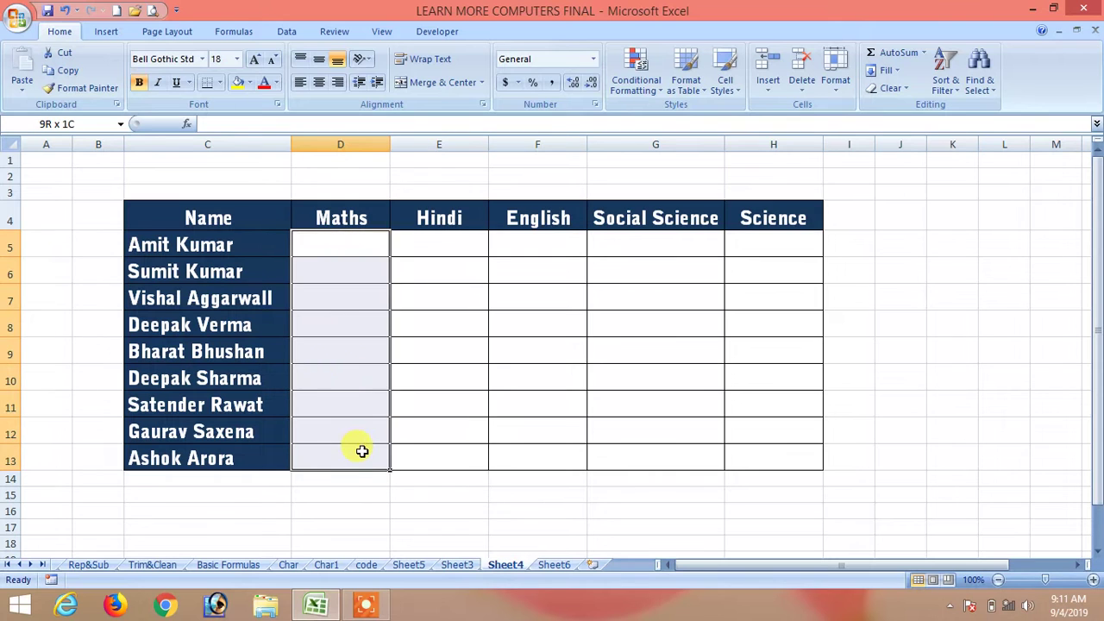
pyautogui.moveTo(362, 451); pyautogui.dragTo(788, 456)
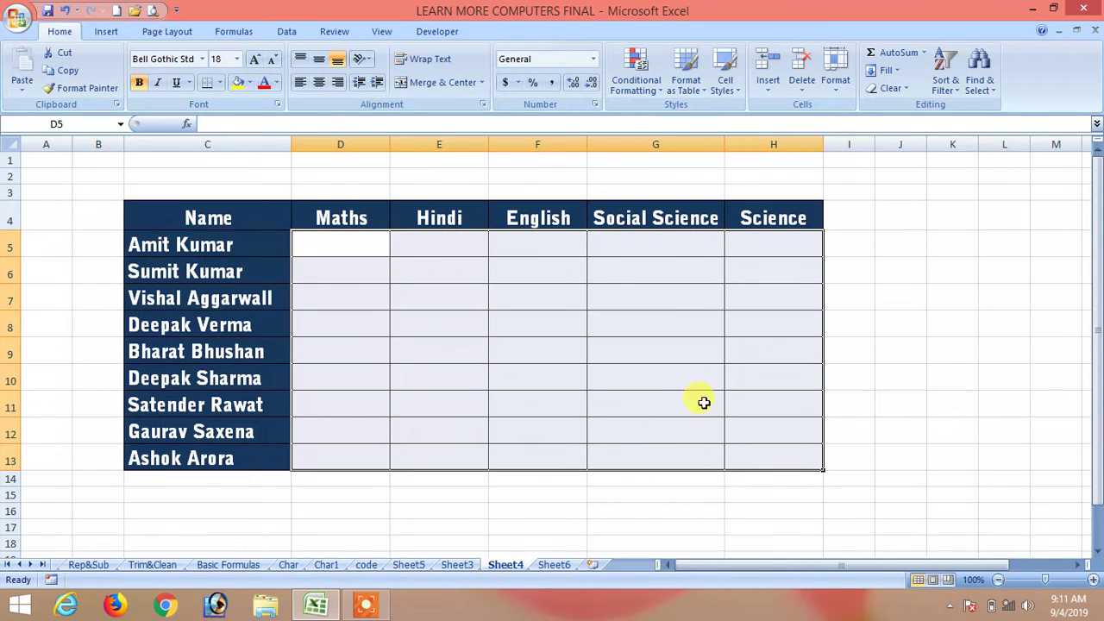
pyautogui.click(493, 354)
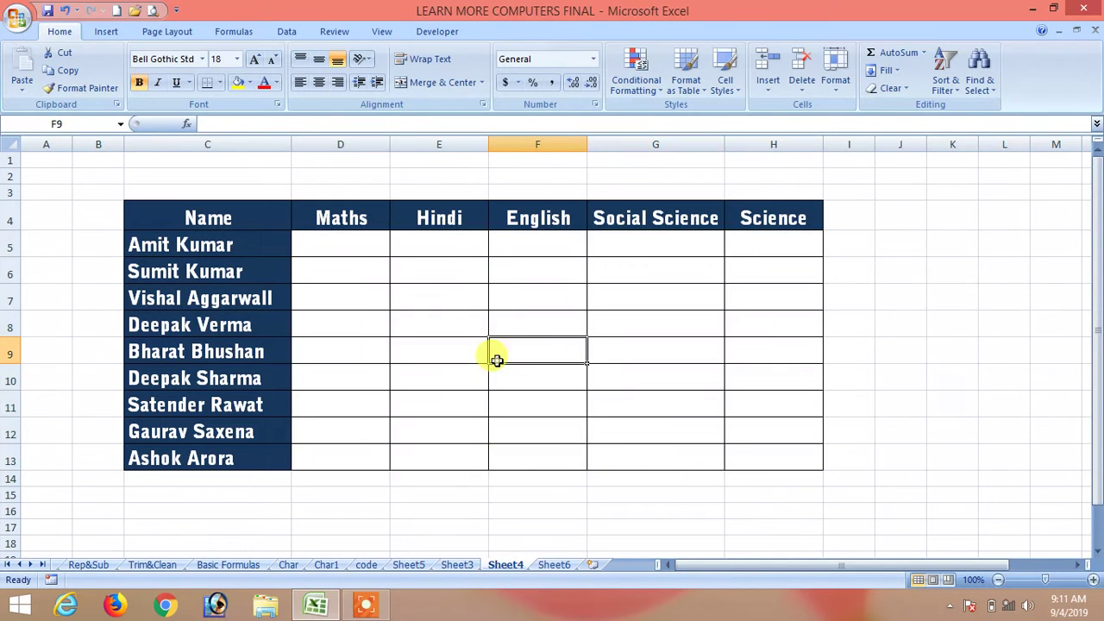
pyautogui.click(329, 245)
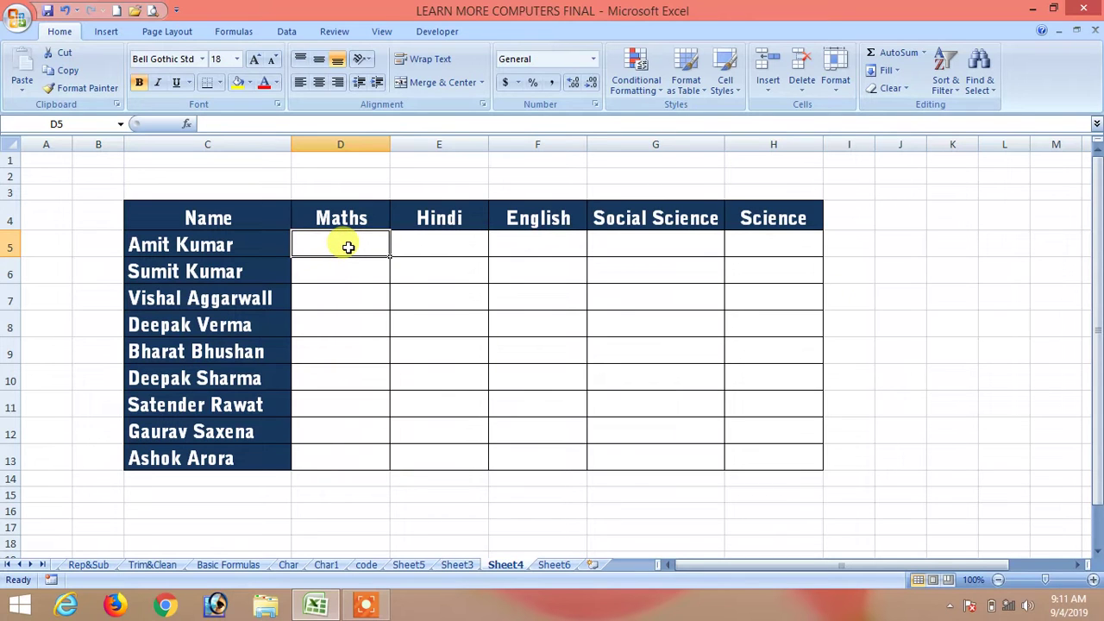
pyautogui.moveTo(349, 247); pyautogui.dragTo(751, 461)
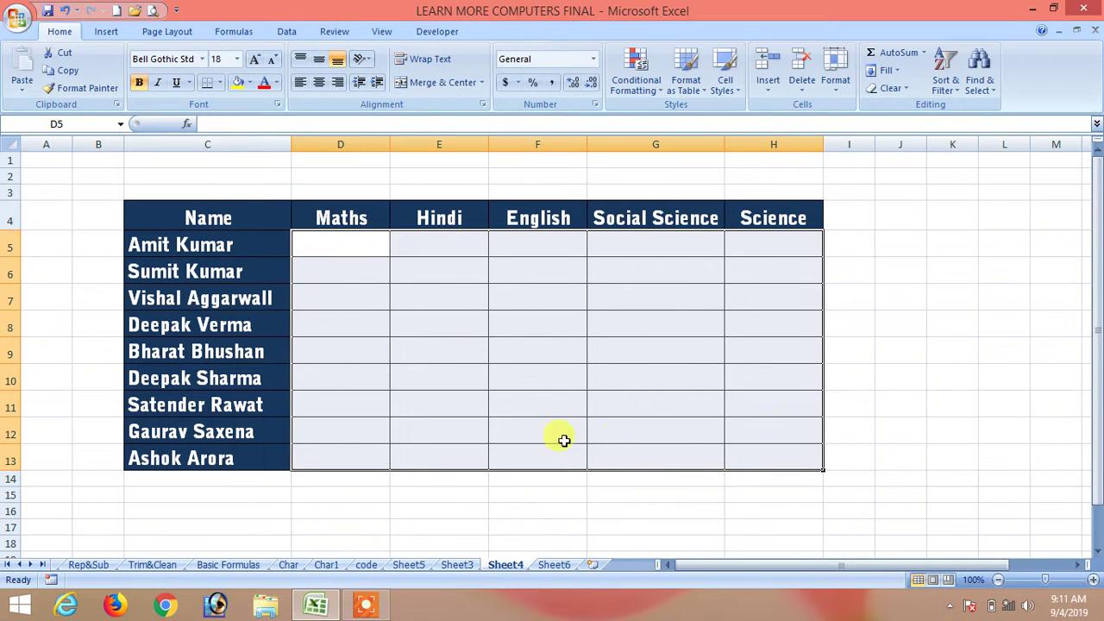
pyautogui.click(358, 246)
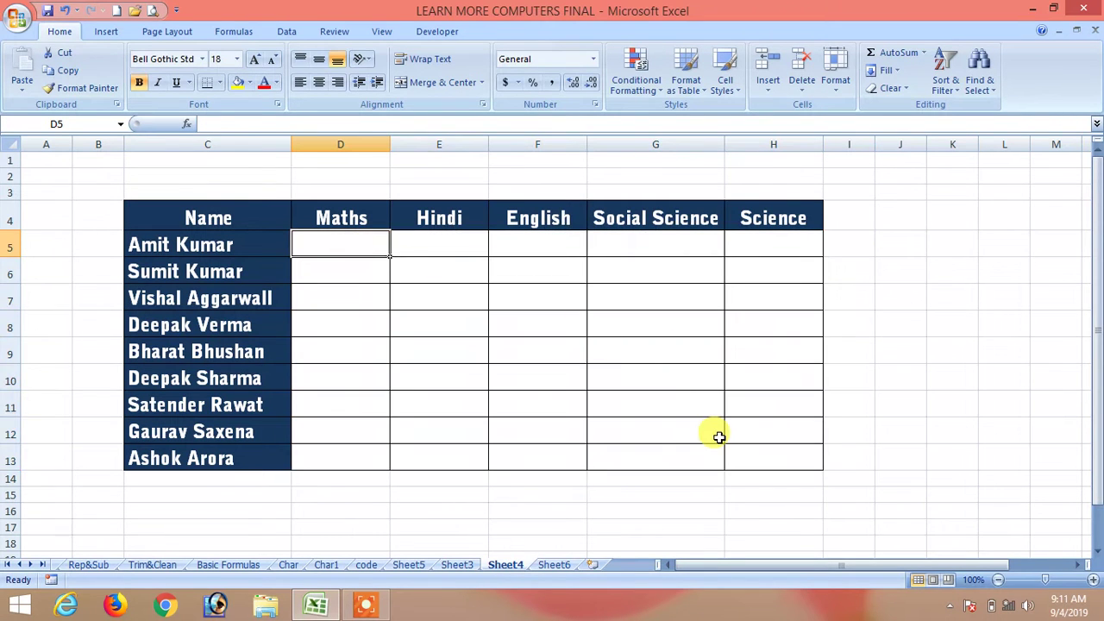
pyautogui.write('=')
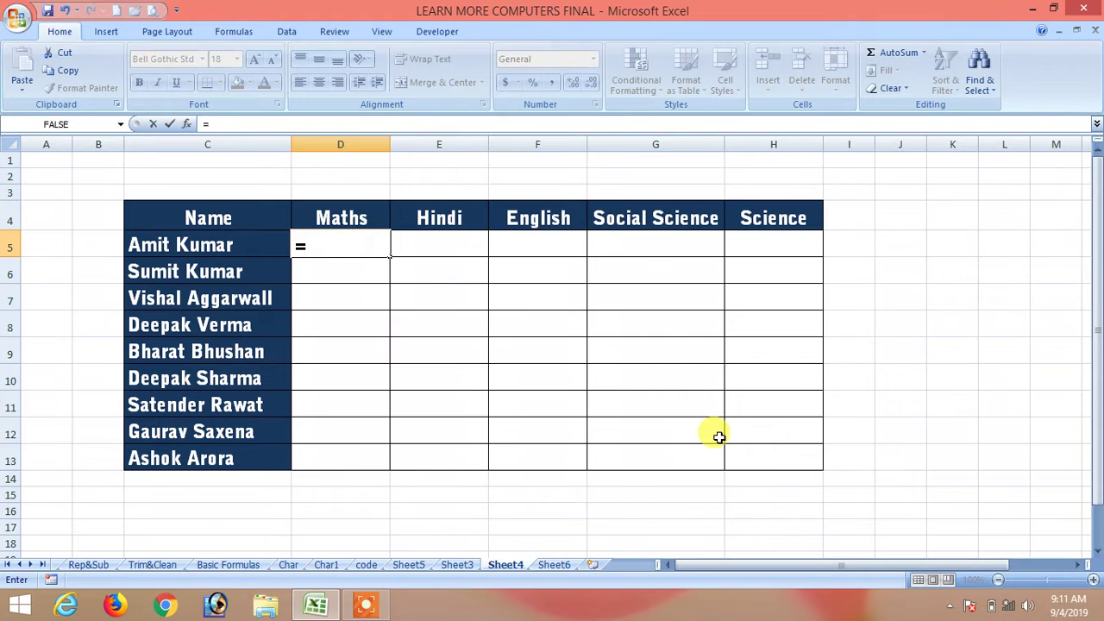
pyautogui.write('rand')
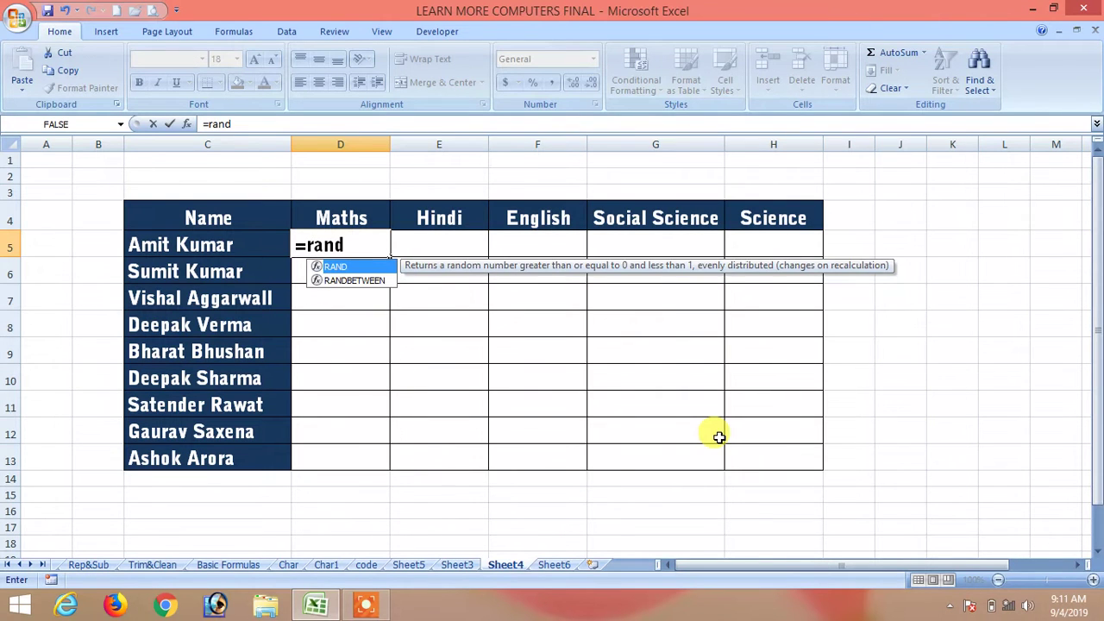
pyautogui.write('b')
pyautogui.press('Tab')
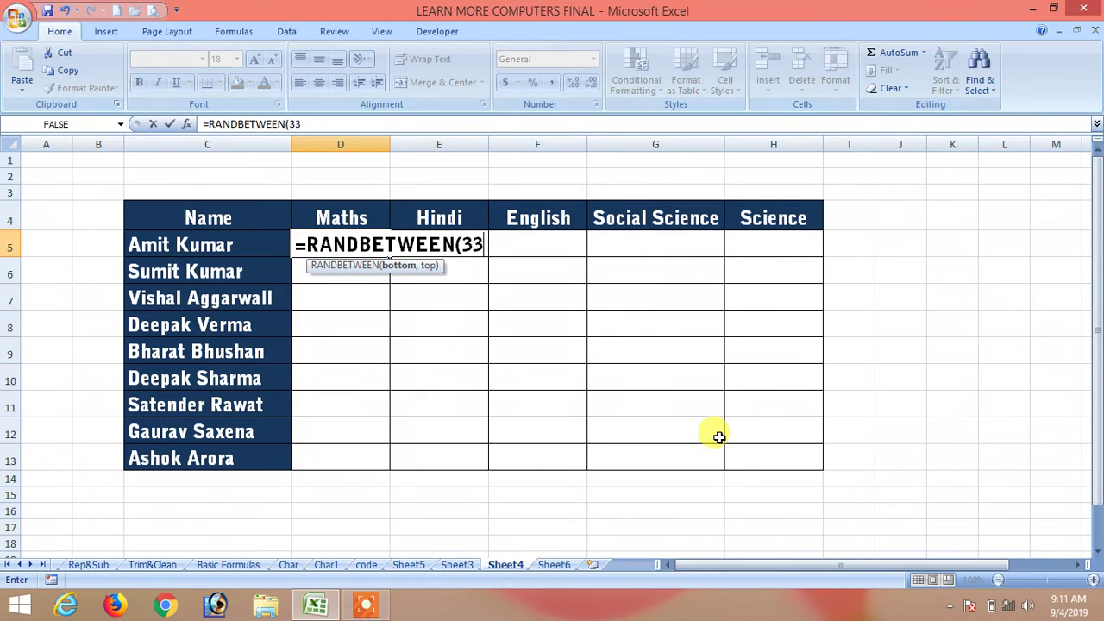
pyautogui.write(',100')
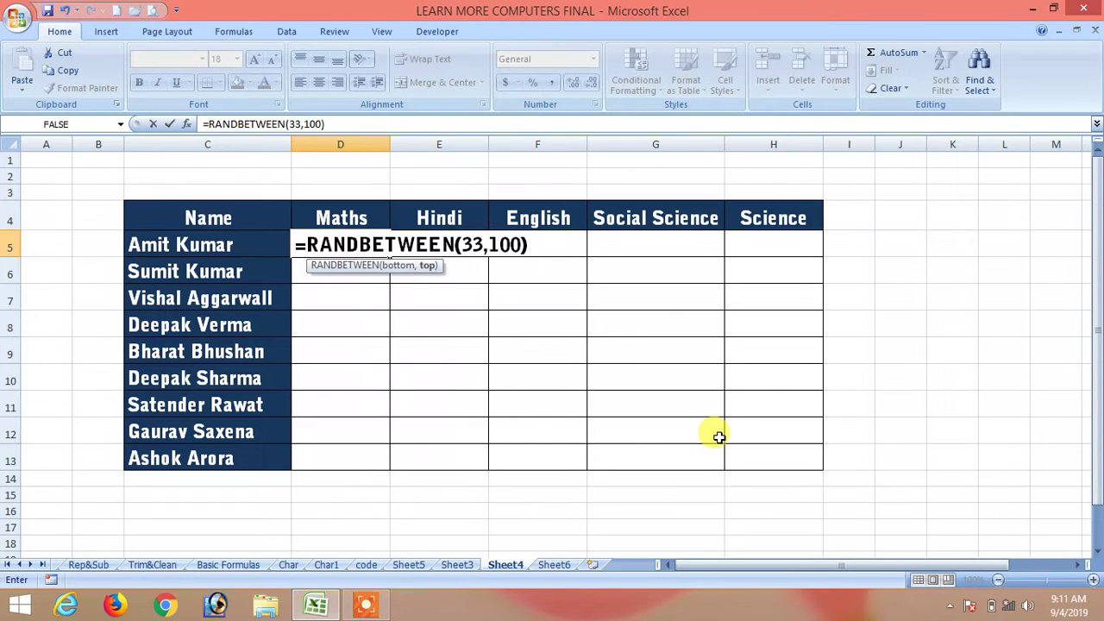
pyautogui.press('Return')
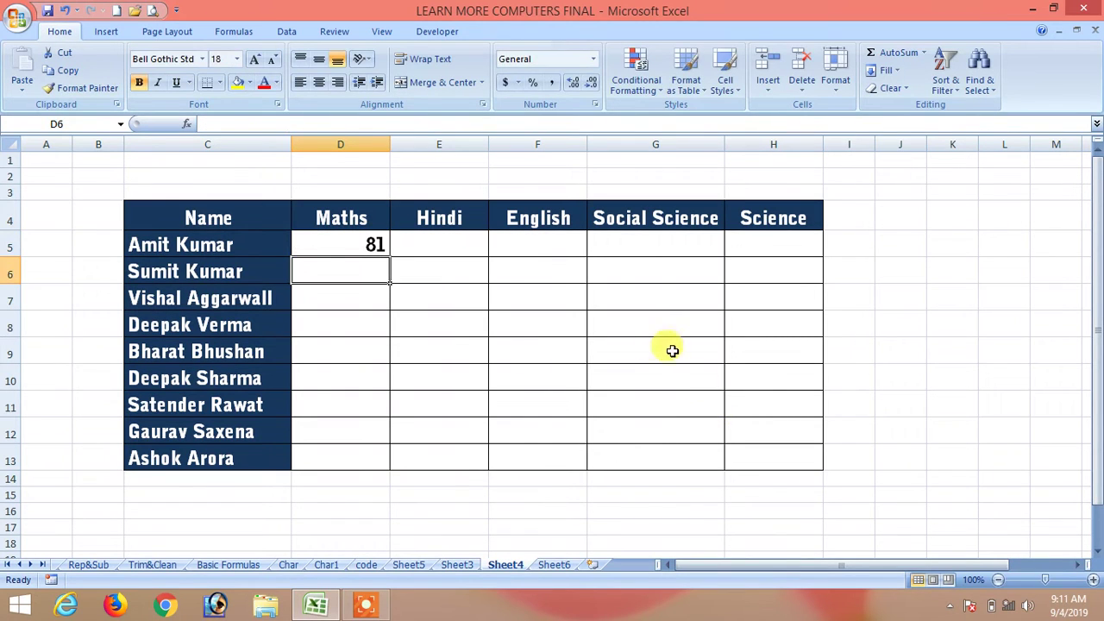
# Step: Copy the D5 random-mark formula down to D13 and across through column H
pyautogui.click(355, 239)
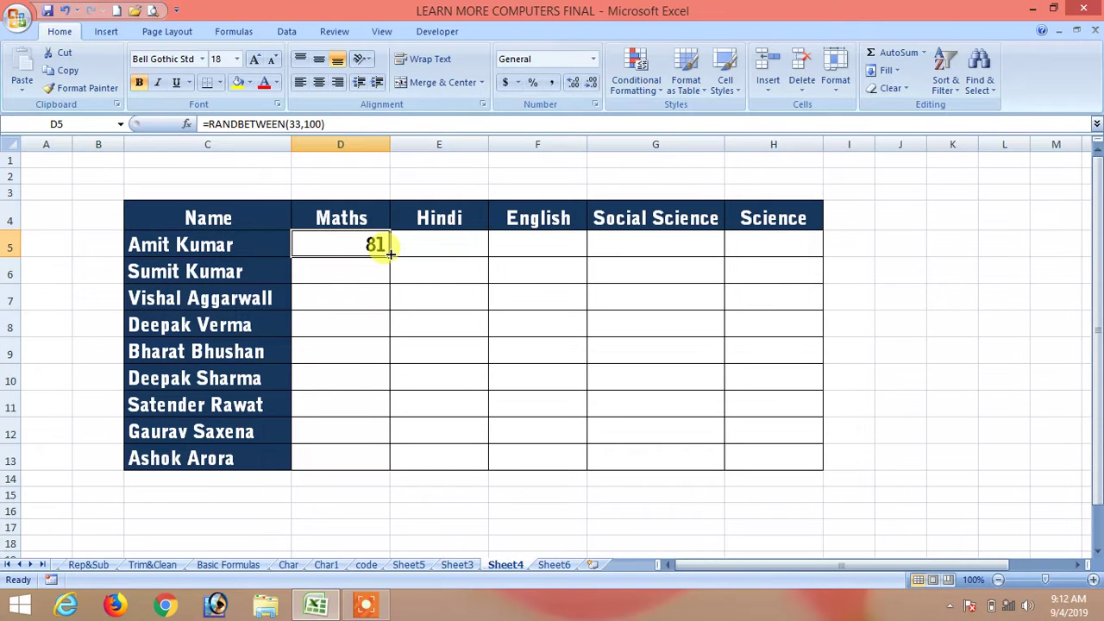
pyautogui.moveTo(390, 252); pyautogui.dragTo(393, 467)
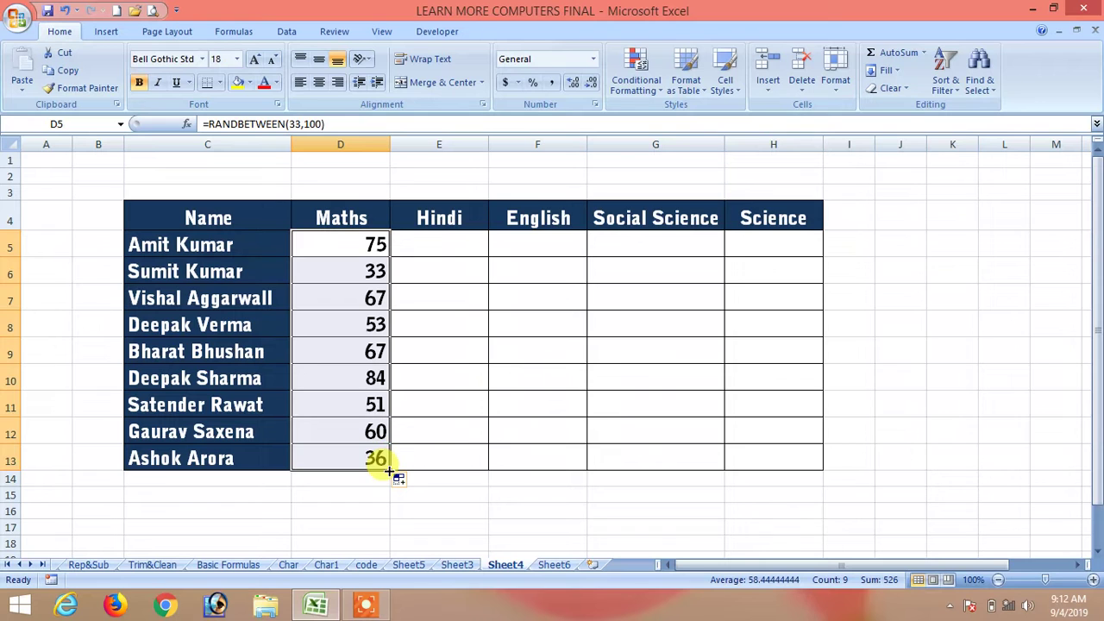
pyautogui.moveTo(388, 471); pyautogui.dragTo(784, 462)
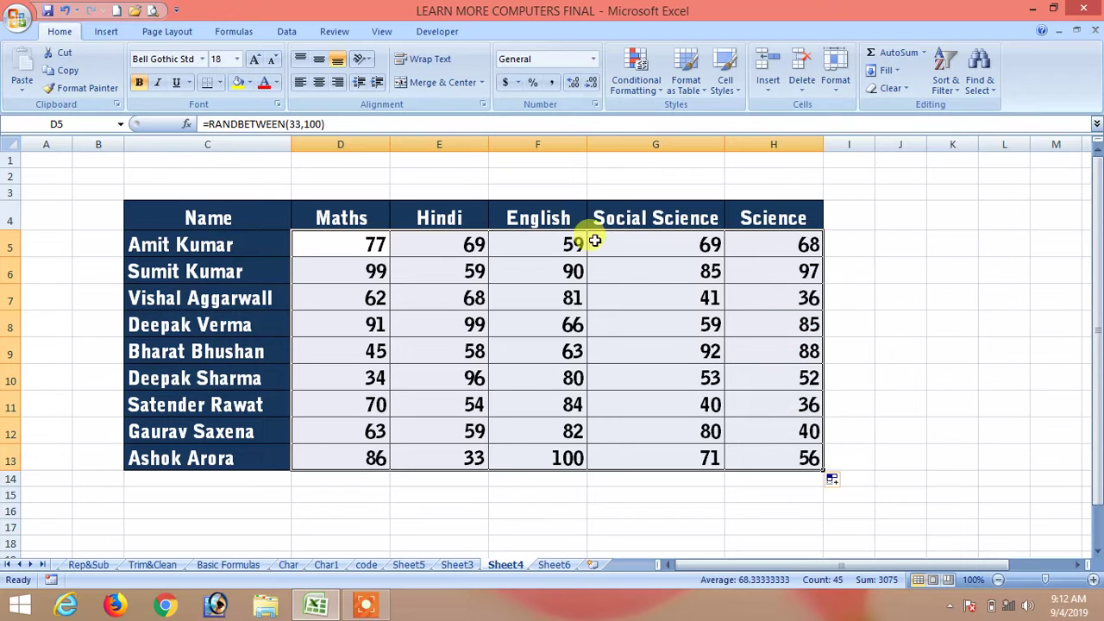
pyautogui.click(462, 328)
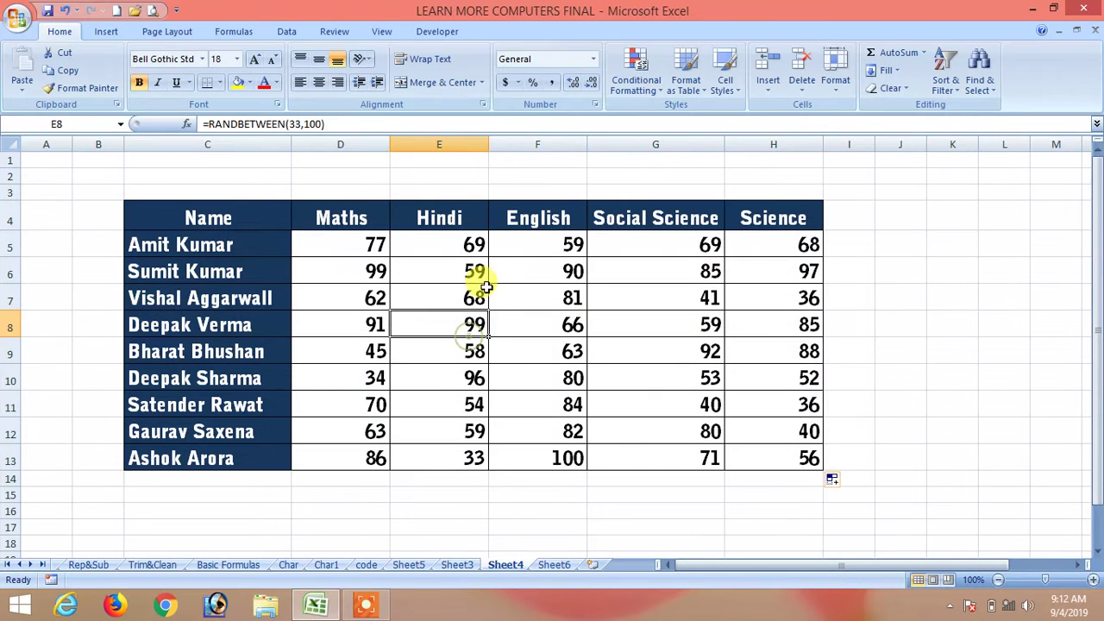
pyautogui.click(557, 329)
# Step: Enter 56 in a spare cell, press F9, then delete it to regenerate the marks
pyautogui.click(901, 296)
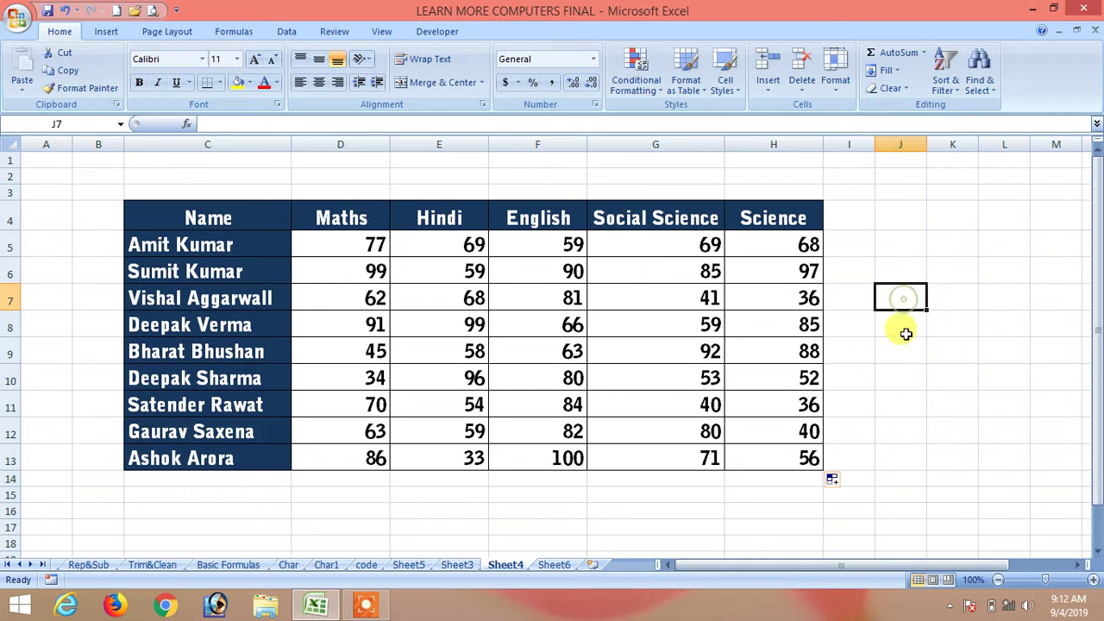
pyautogui.write('56')
pyautogui.press('Return')
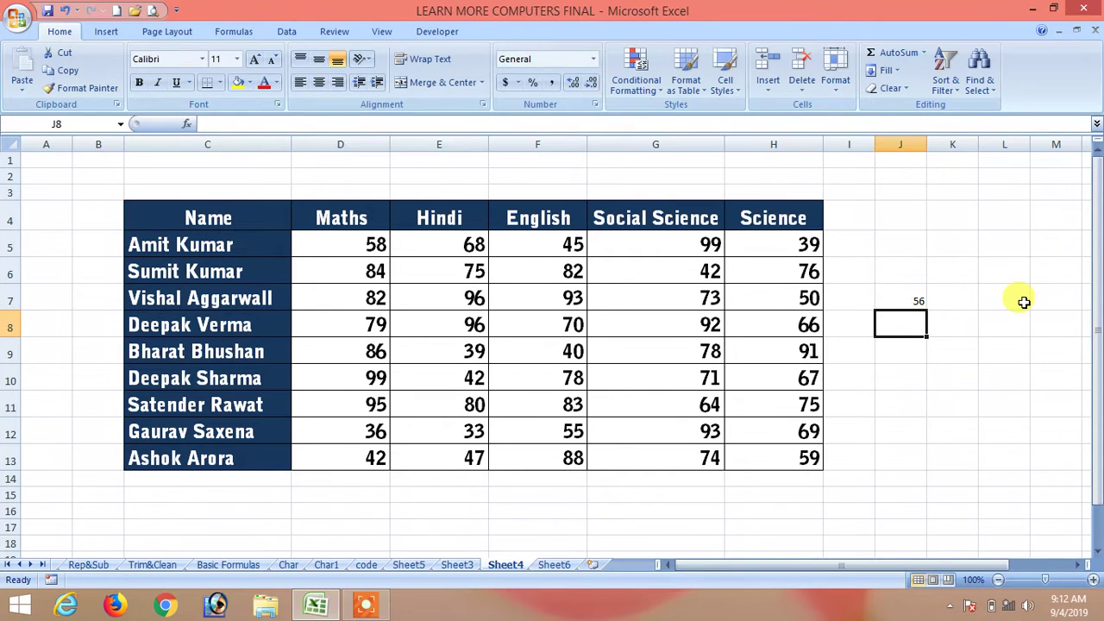
pyautogui.press('F9')
pyautogui.click(913, 300)
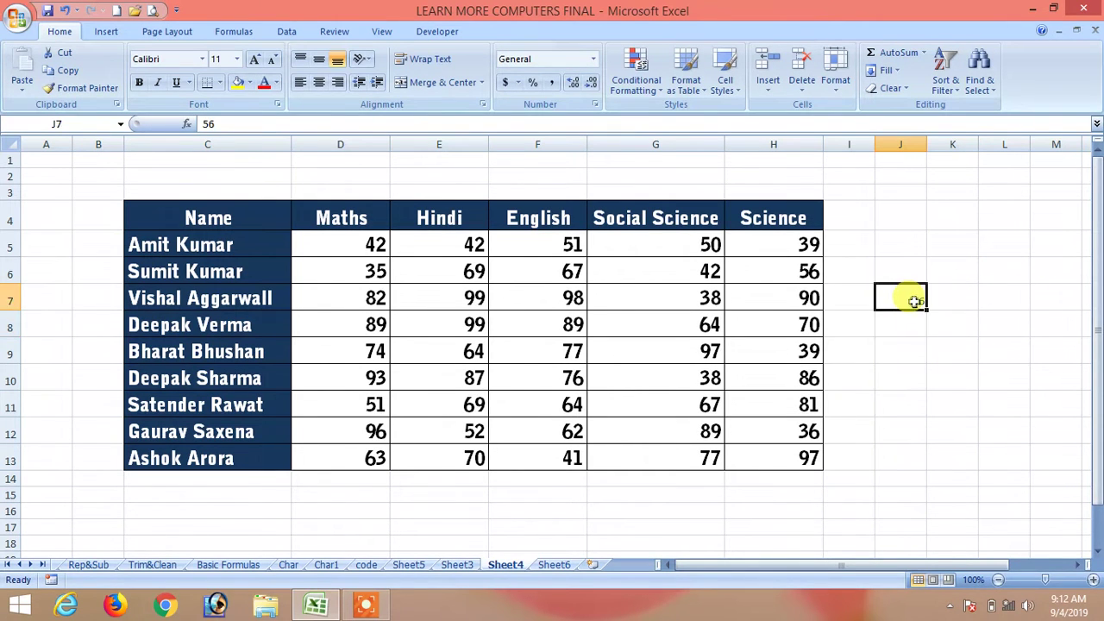
pyautogui.press('Delete')
pyautogui.click(913, 356)
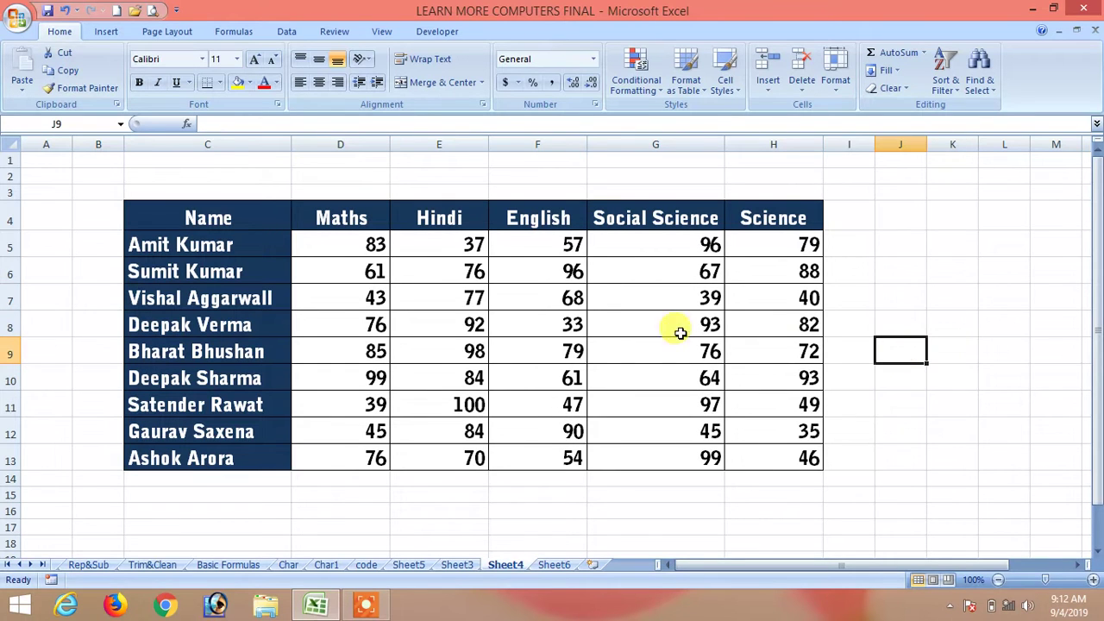
# Step: Recalculate again by entering and deleting a test value of 60, then select the marks block
pyautogui.click(536, 319)
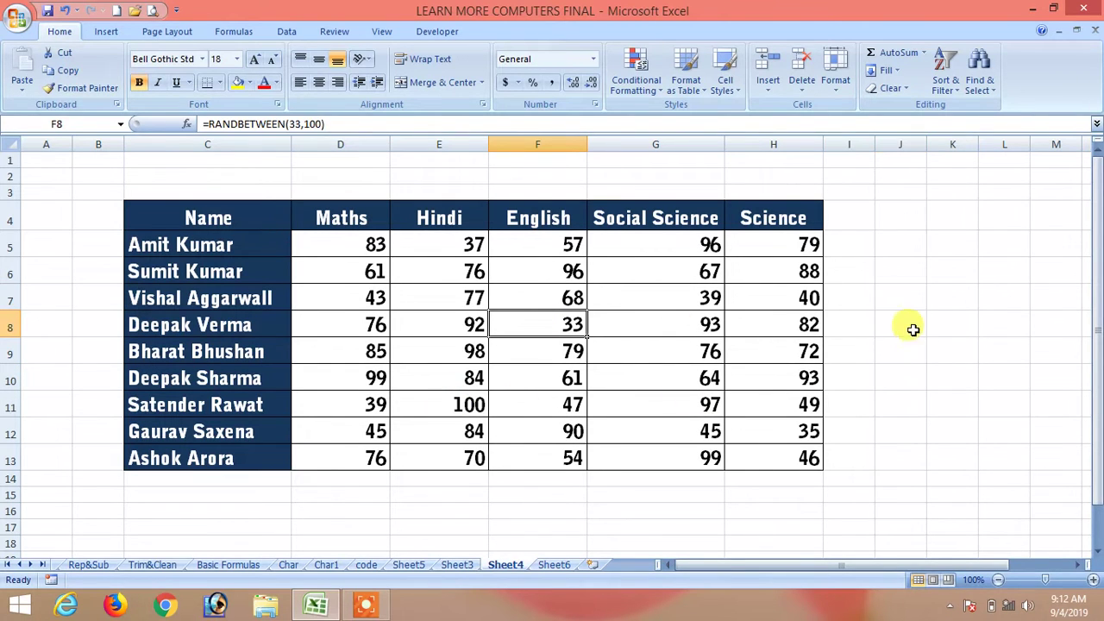
pyautogui.click(916, 327)
pyautogui.write('60')
pyautogui.press('Return')
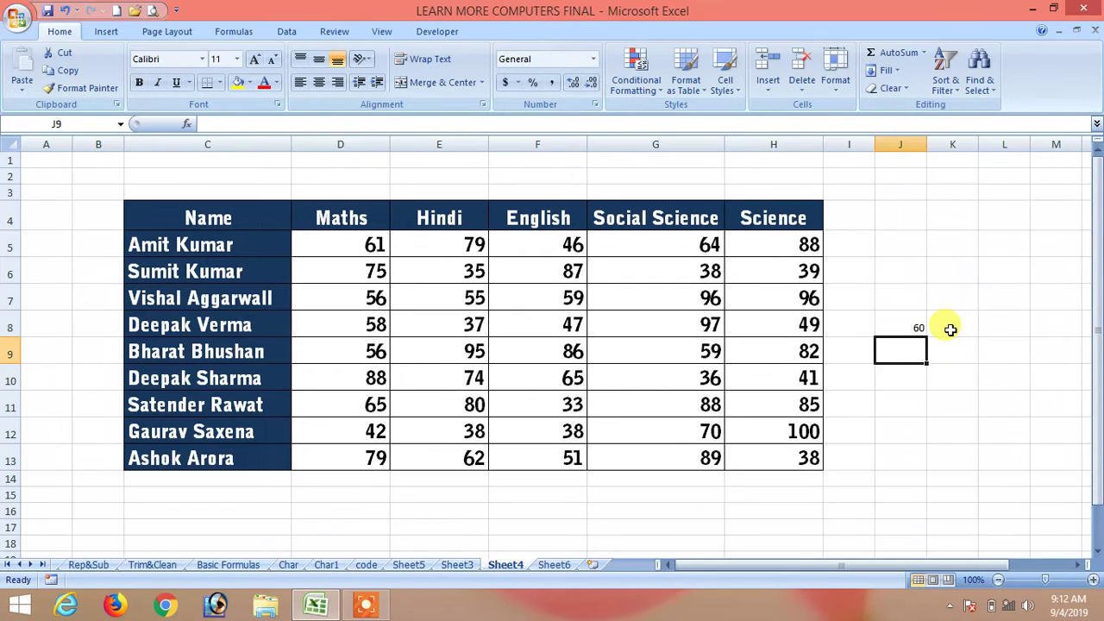
pyautogui.click(918, 328)
pyautogui.press('Delete')
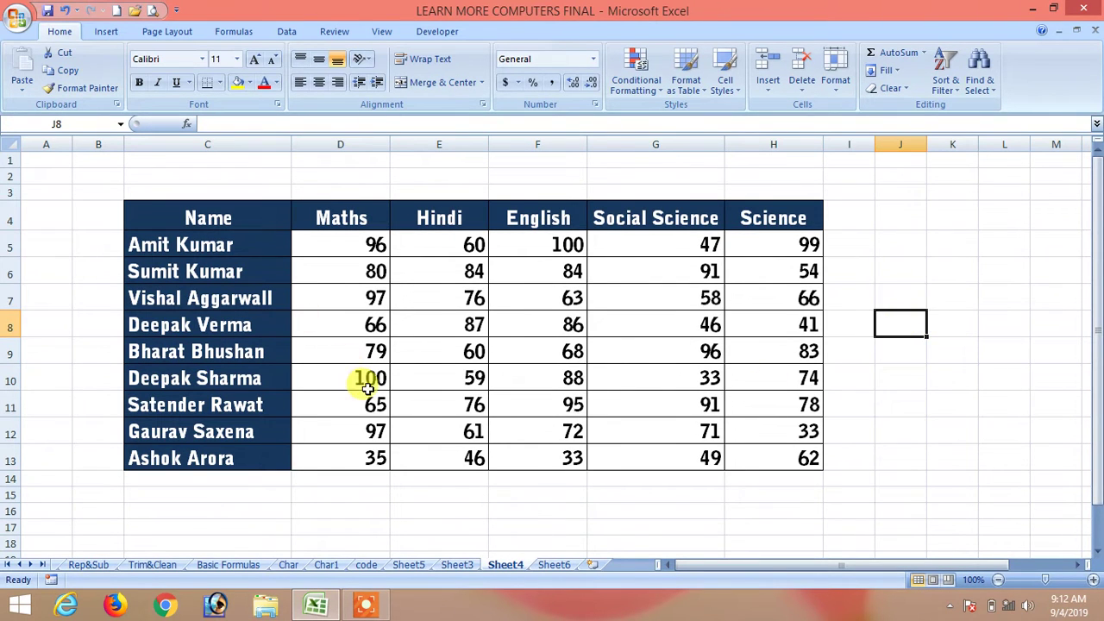
pyautogui.click(453, 353)
pyautogui.moveTo(364, 244); pyautogui.dragTo(767, 455)
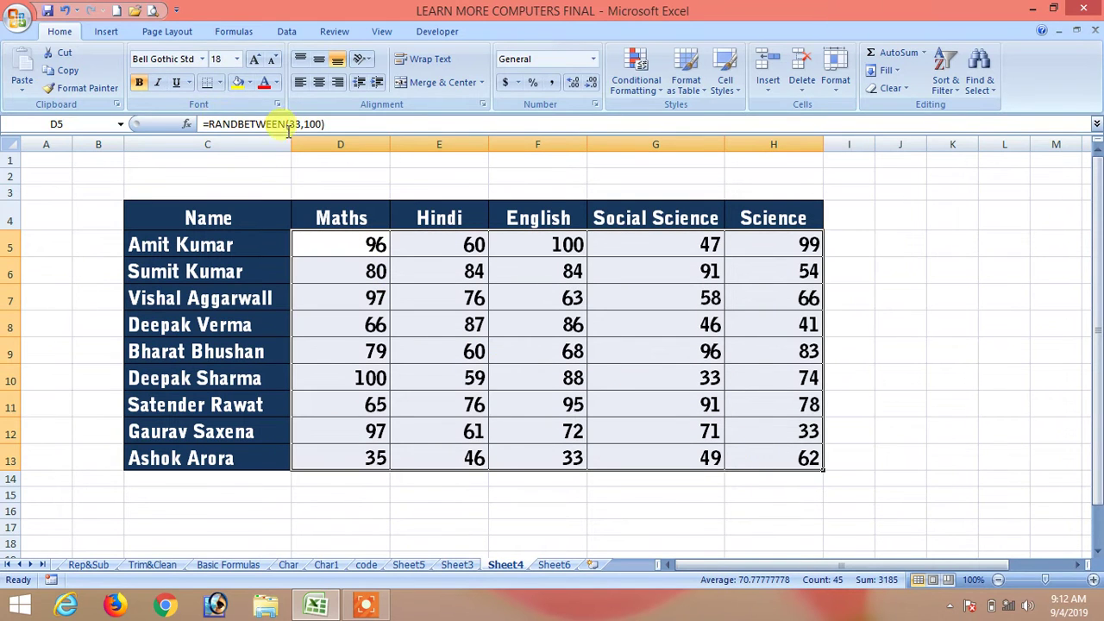
# Step: Select all 45 marks in D5:H13 and copy them
pyautogui.click(427, 384)
pyautogui.moveTo(353, 242); pyautogui.dragTo(789, 466)
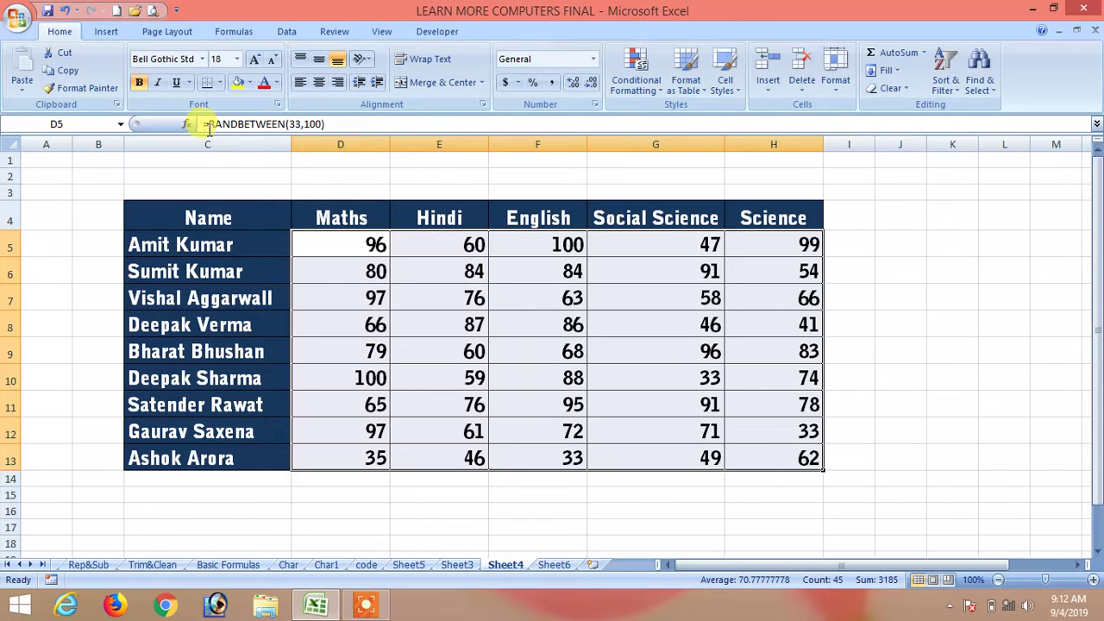
pyautogui.click(394, 291)
pyautogui.moveTo(358, 252)
pyautogui.mouseDown()
pyautogui.moveTo(704, 418)
pyautogui.moveTo(758, 459)
pyautogui.mouseUp()
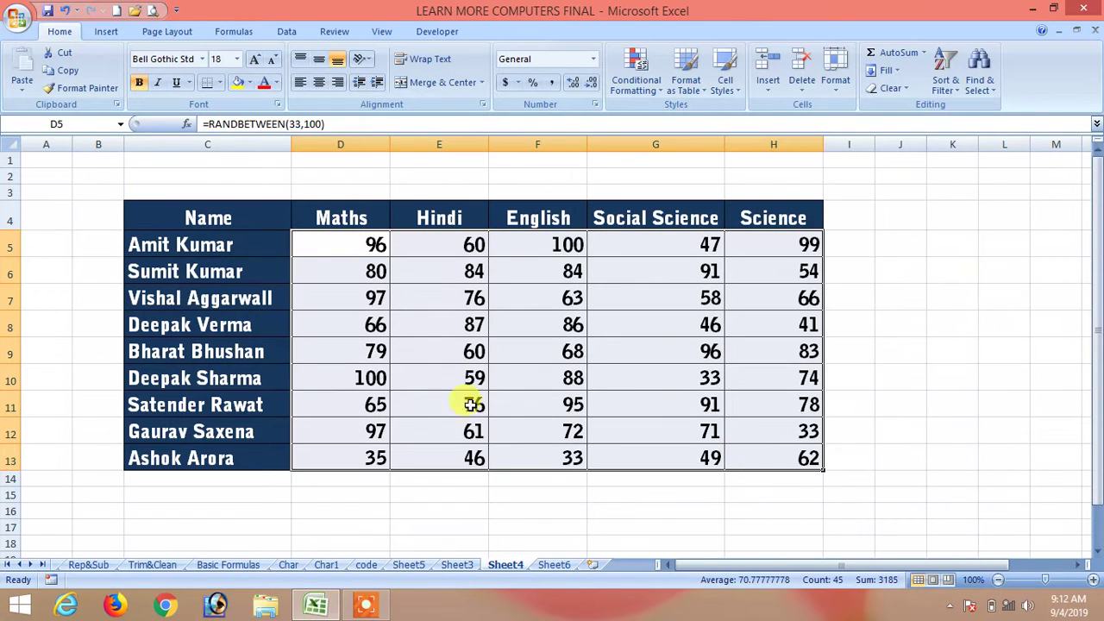
pyautogui.moveTo(332, 242)
pyautogui.mouseDown()
pyautogui.moveTo(669, 334)
pyautogui.moveTo(761, 453)
pyautogui.mouseUp()
pyautogui.rightClick(440, 319)
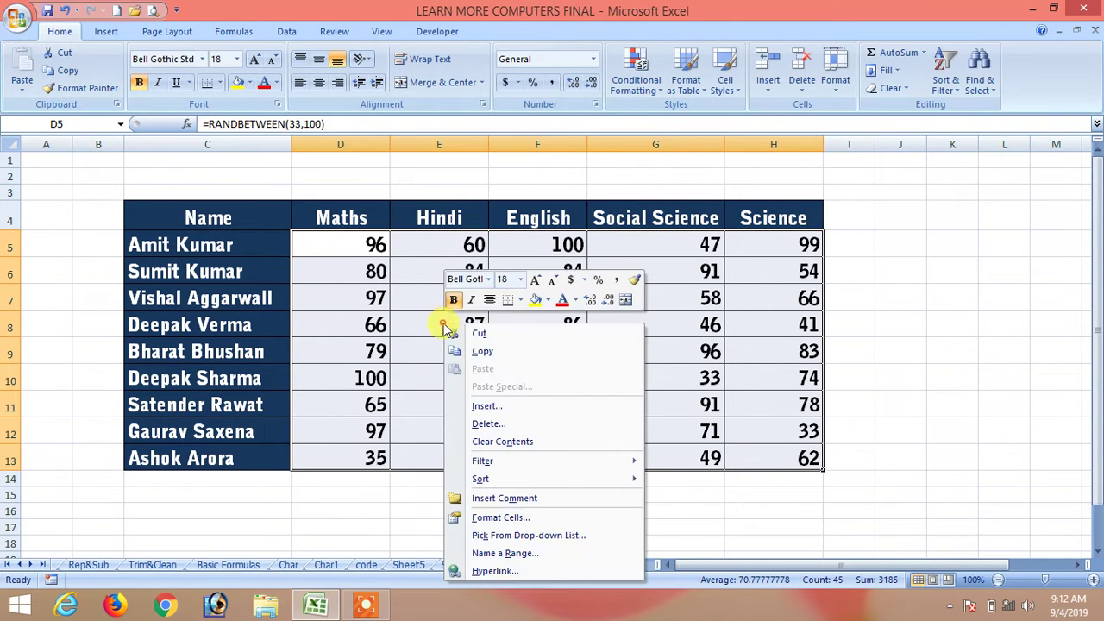
pyautogui.click(482, 354)
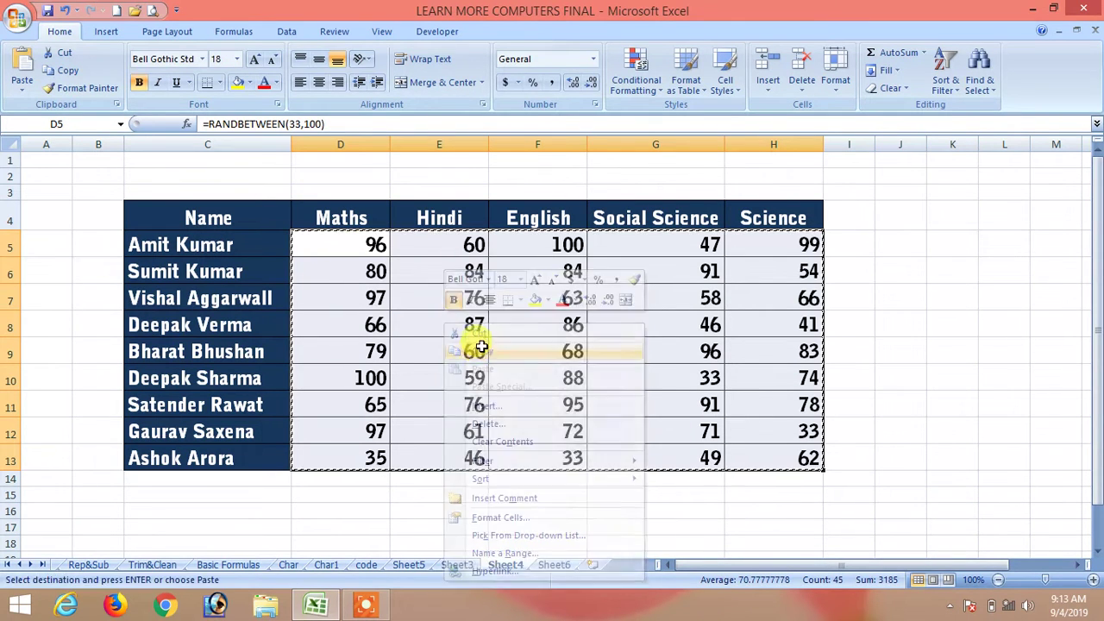
# Step: Paste the copied marks back onto D5 with Paste Special set to Values
pyautogui.rightClick(351, 247)
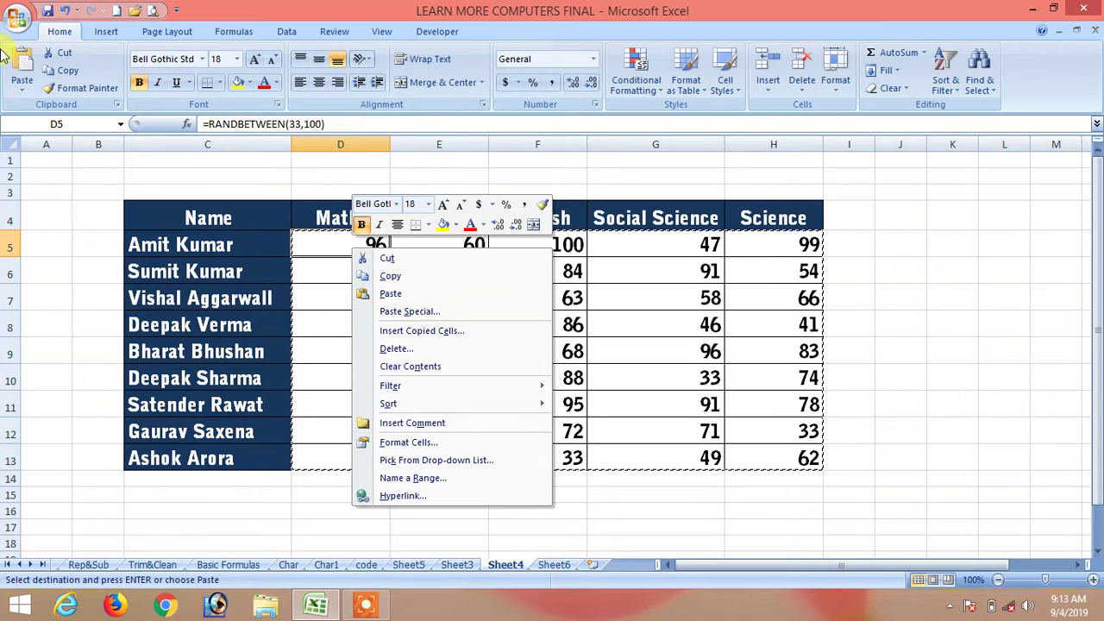
pyautogui.click(20, 81)
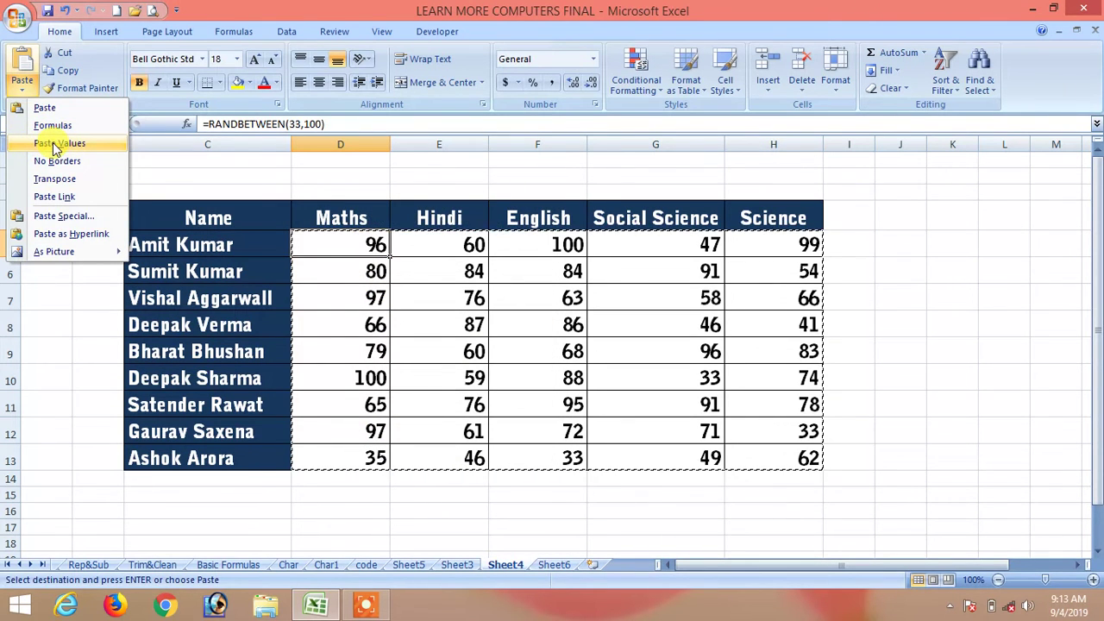
pyautogui.rightClick(345, 245)
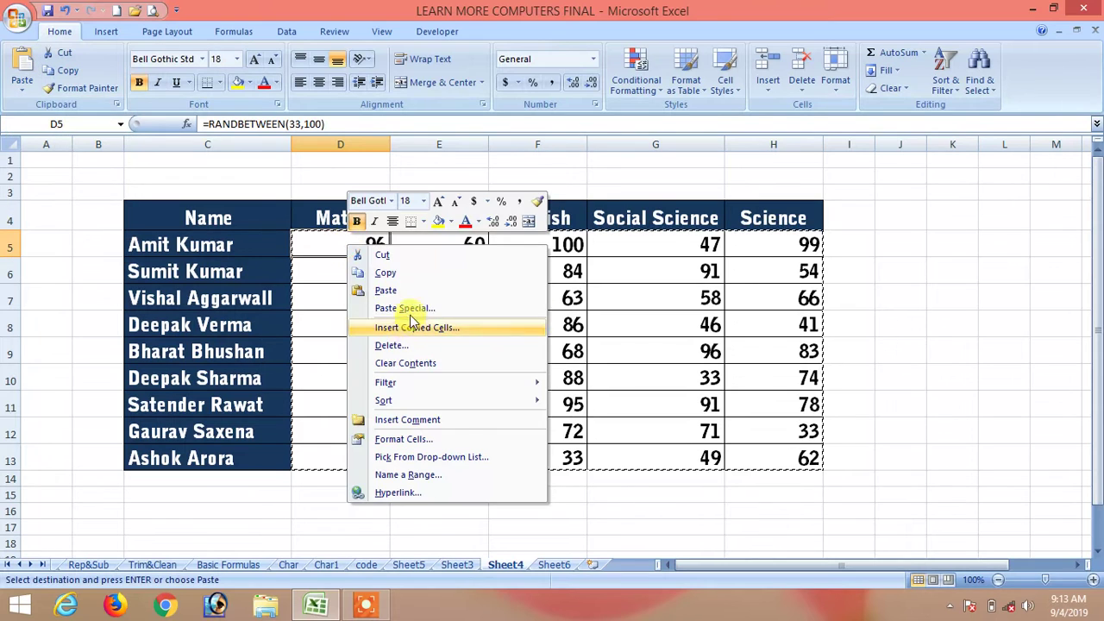
pyautogui.click(406, 308)
pyautogui.click(303, 250)
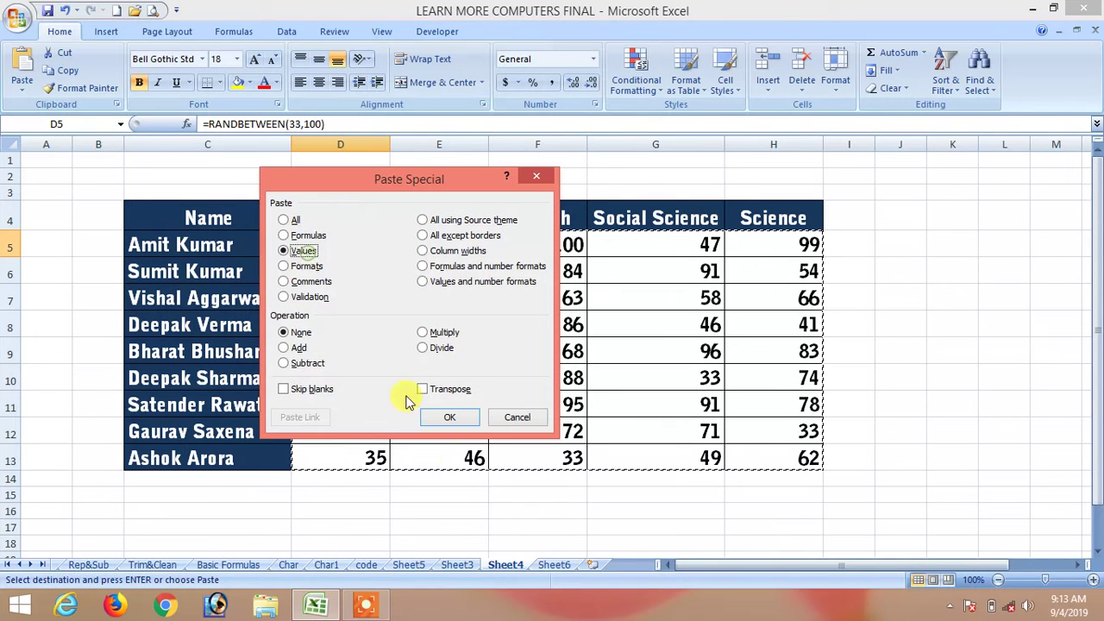
pyautogui.click(449, 417)
pyautogui.press('Down')
pyautogui.press('Down')
# Step: Verify several marks now hold plain numbers instead of RANDBETWEEN formulas
pyautogui.click(447, 328)
pyautogui.click(574, 324)
pyautogui.click(647, 325)
pyautogui.click(686, 405)
# Step: Change the Maths mark in D10 to 85 and the English mark in F5 to 60
pyautogui.click(771, 376)
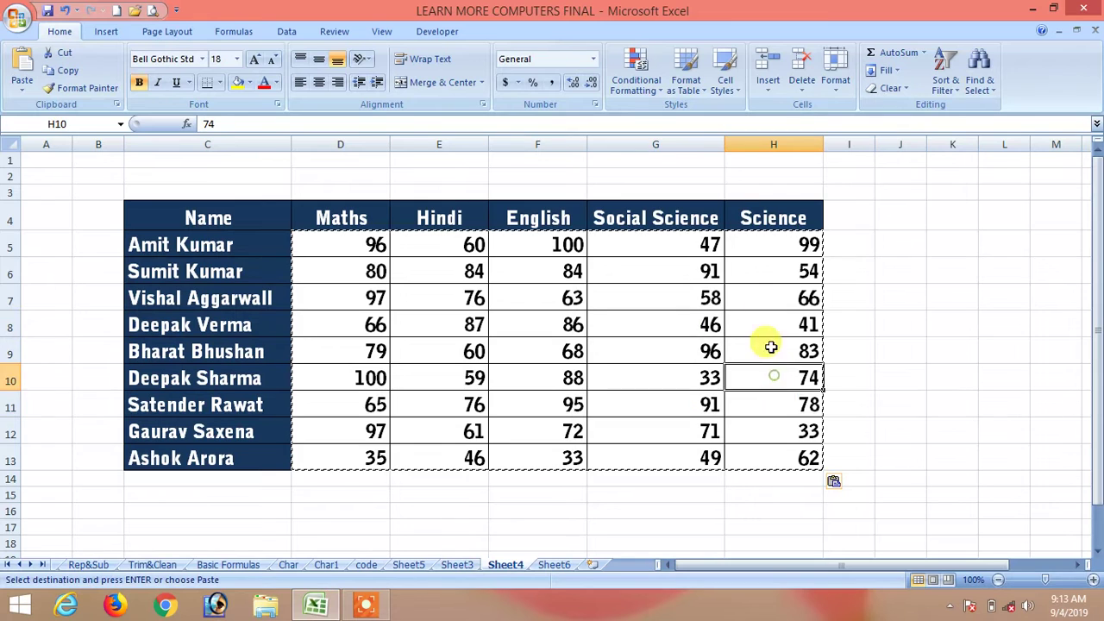
pyautogui.click(767, 301)
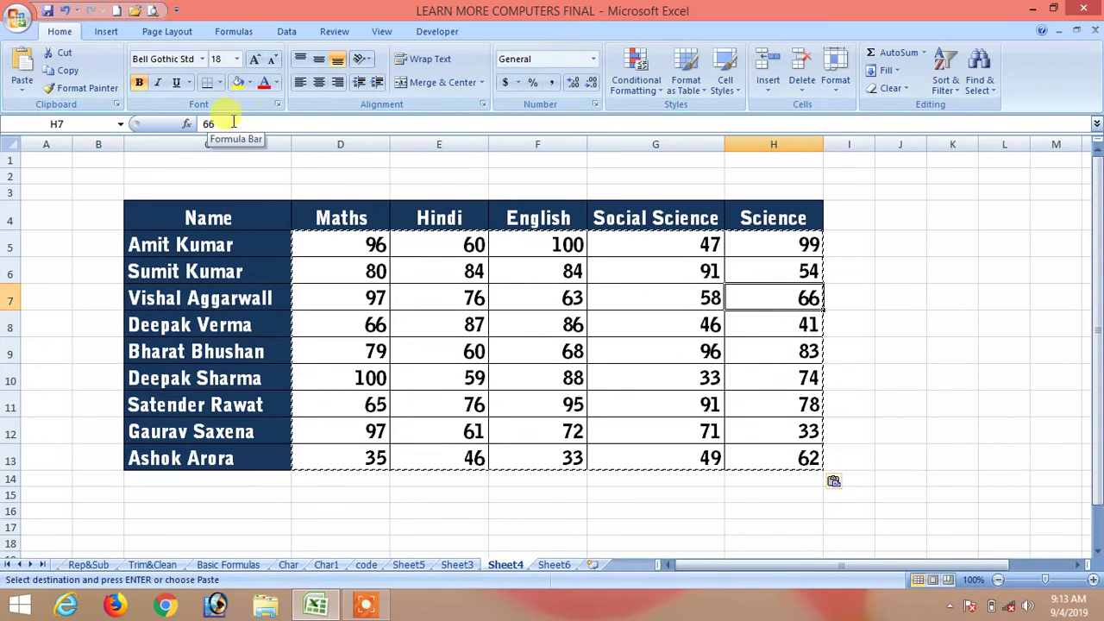
pyautogui.click(355, 376)
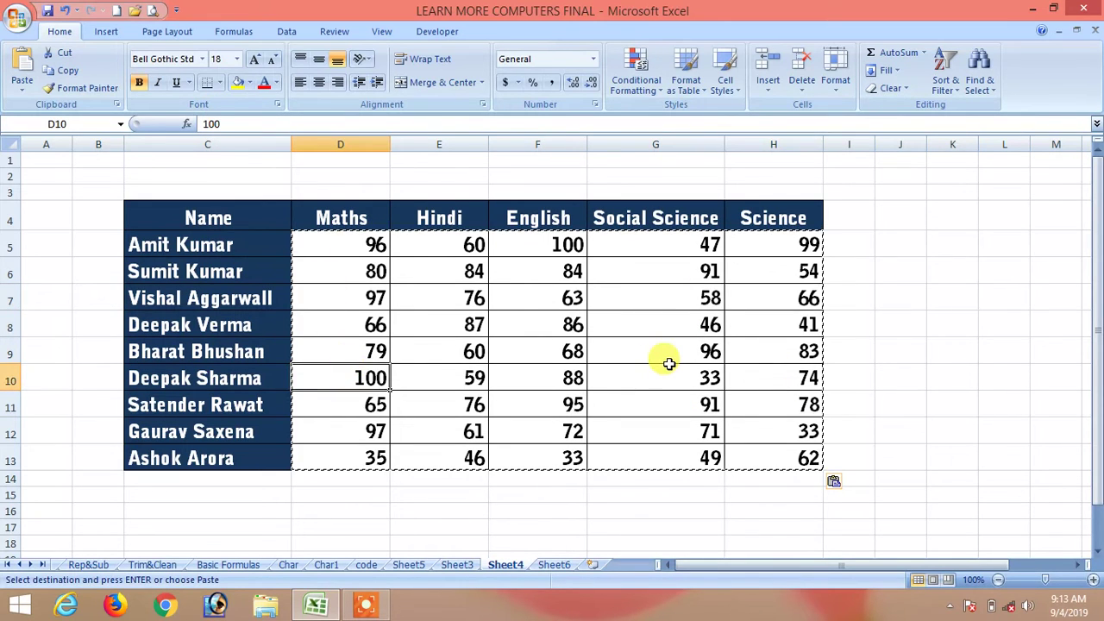
pyautogui.write('85')
pyautogui.press('Return')
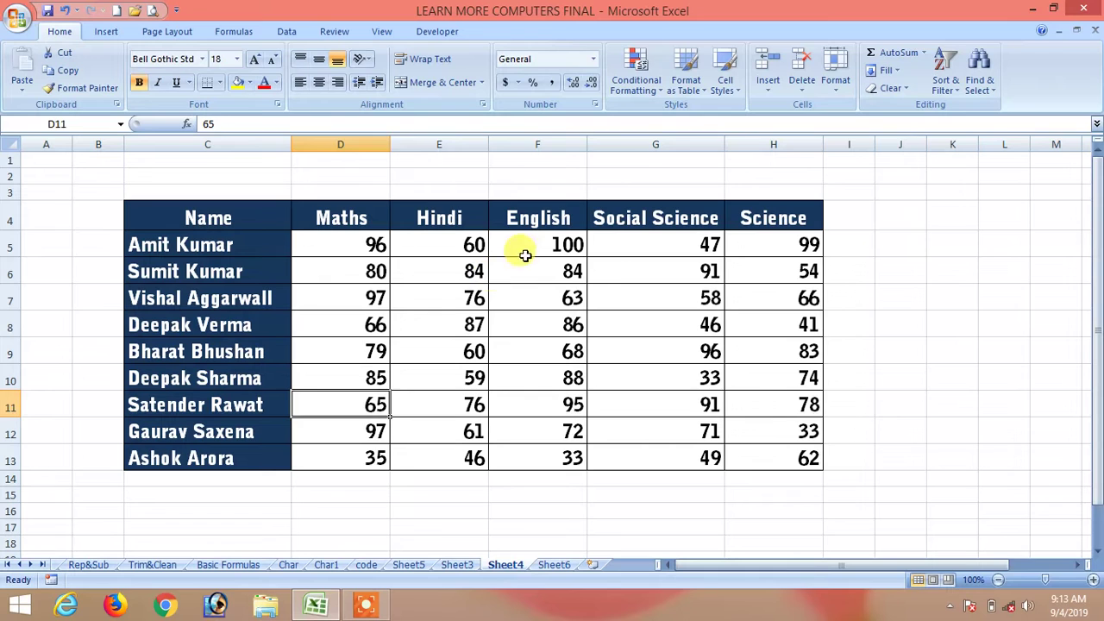
pyautogui.click(526, 246)
pyautogui.write('6')
pyautogui.press('Return')
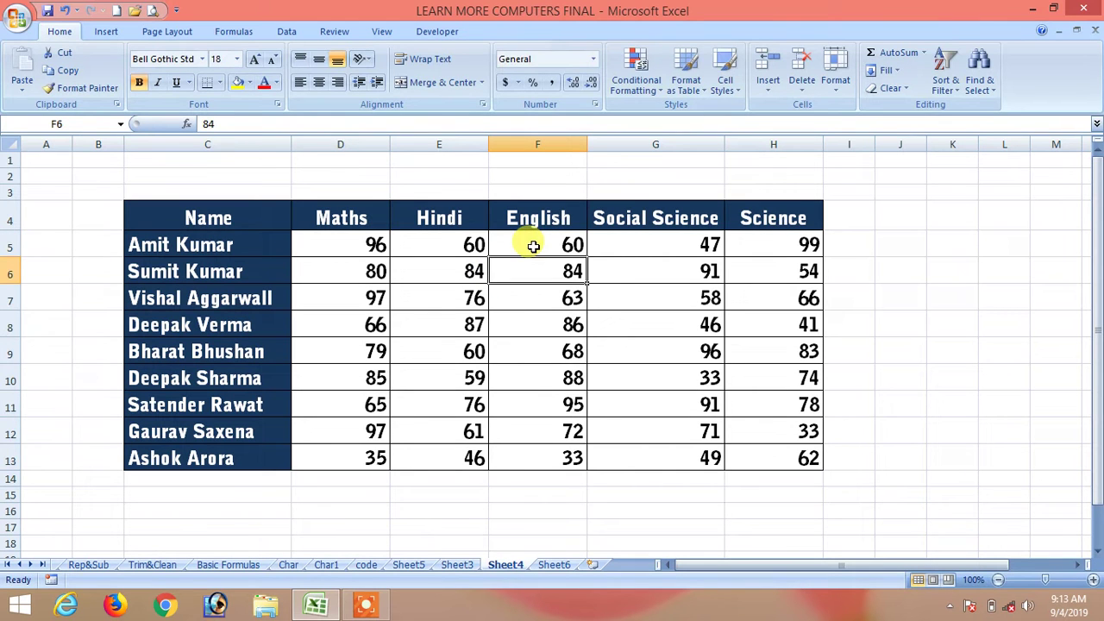
# Step: Review the marks block, then switch to Sheet6
pyautogui.click(671, 395)
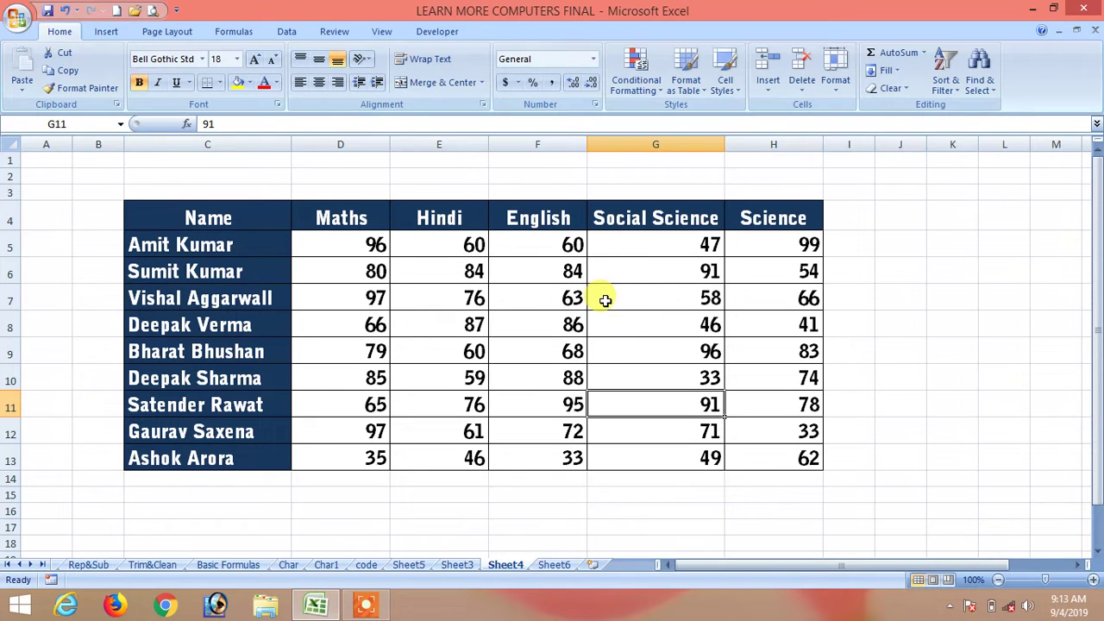
pyautogui.click(439, 298)
pyautogui.moveTo(339, 259); pyautogui.dragTo(770, 452)
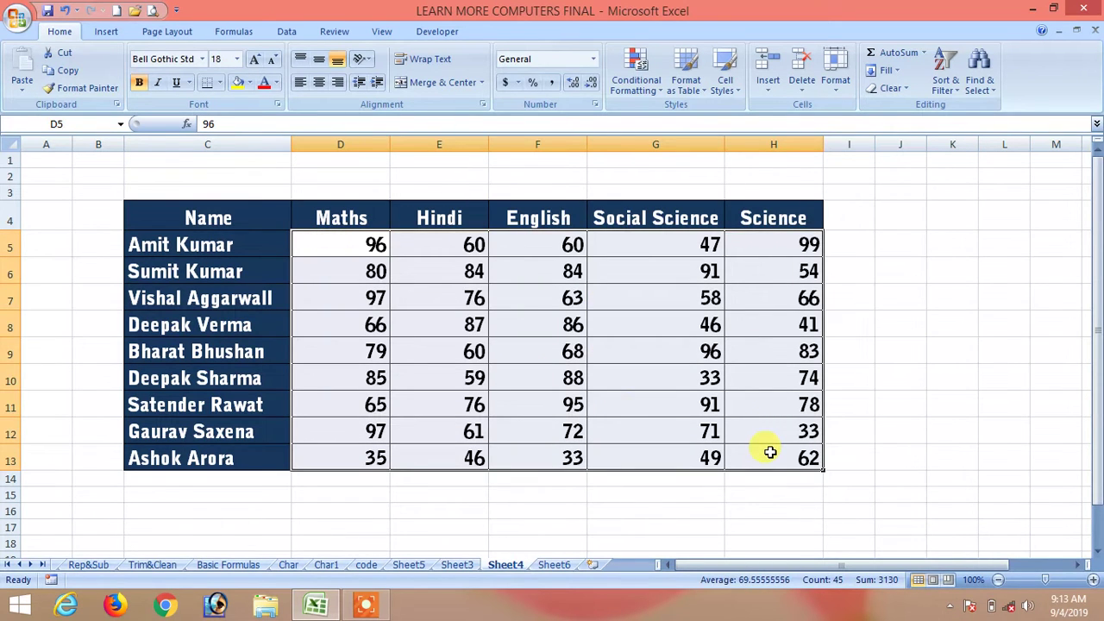
pyautogui.click(671, 410)
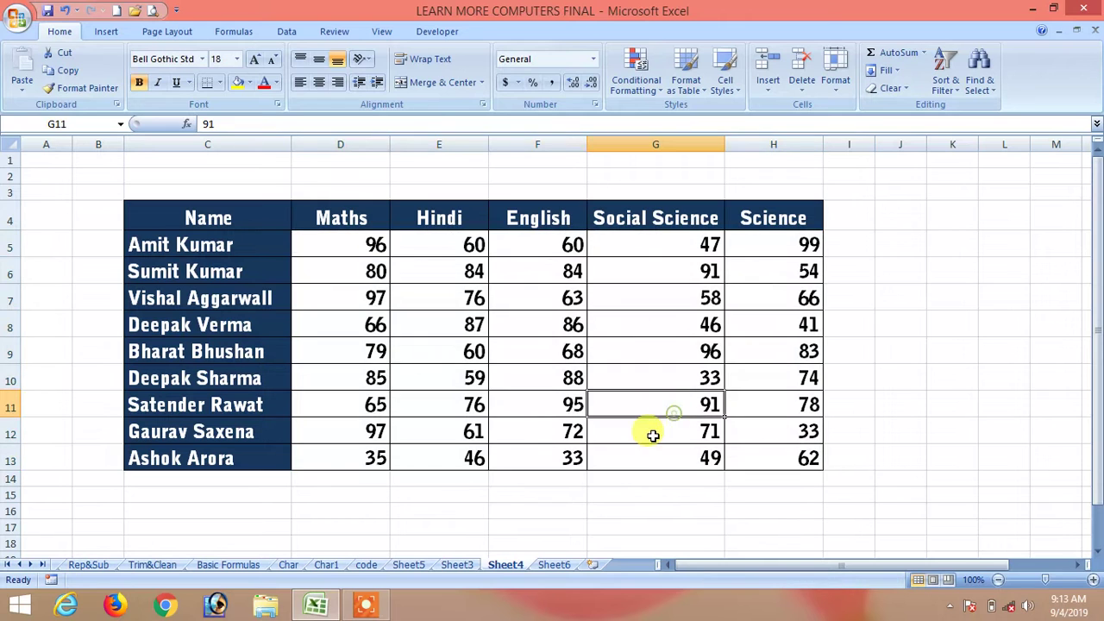
pyautogui.click(555, 565)
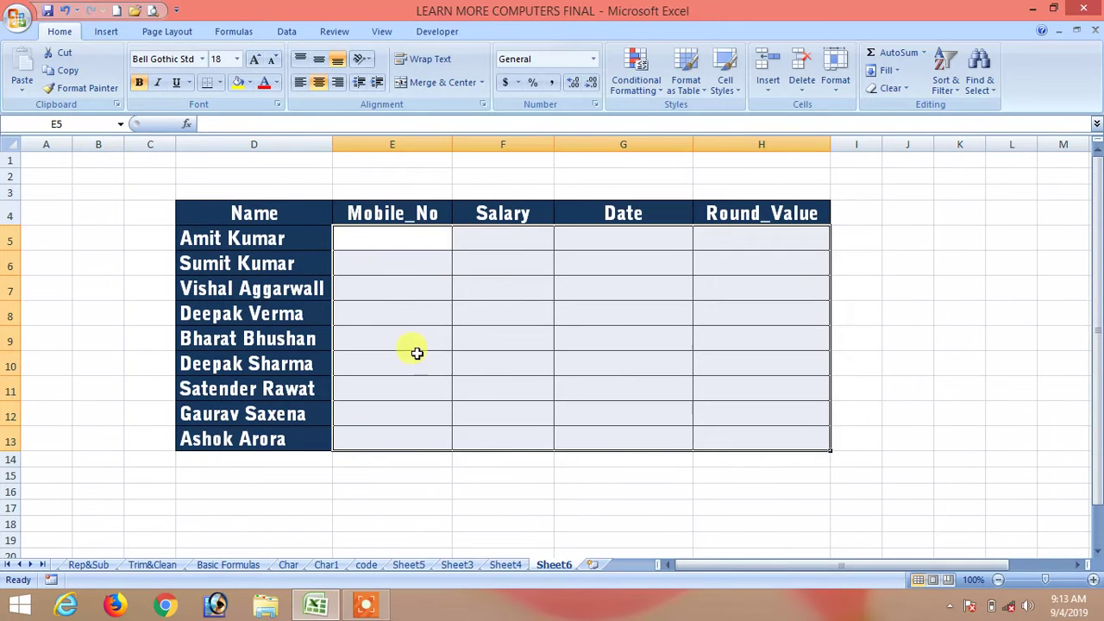
# Step: Select the names and empty Mobile_No cells, and widen the Mobile_No column to 22.14
pyautogui.click(440, 339)
pyautogui.moveTo(257, 235); pyautogui.dragTo(259, 438)
pyautogui.click(393, 338)
pyautogui.moveTo(400, 235); pyautogui.dragTo(392, 427)
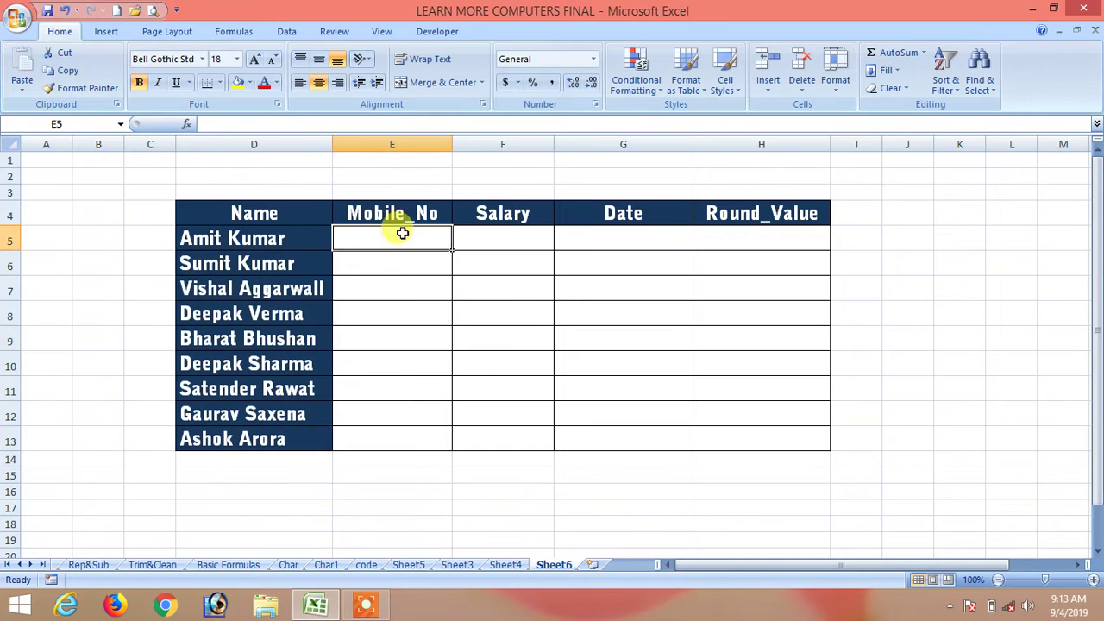
pyautogui.moveTo(452, 145); pyautogui.dragTo(463, 146)
# Step: Select the empty Salary and Date cells, then move to Mobile_No cell E5
pyautogui.click(495, 313)
pyautogui.moveTo(510, 236); pyautogui.dragTo(497, 448)
pyautogui.moveTo(402, 231); pyautogui.dragTo(401, 443)
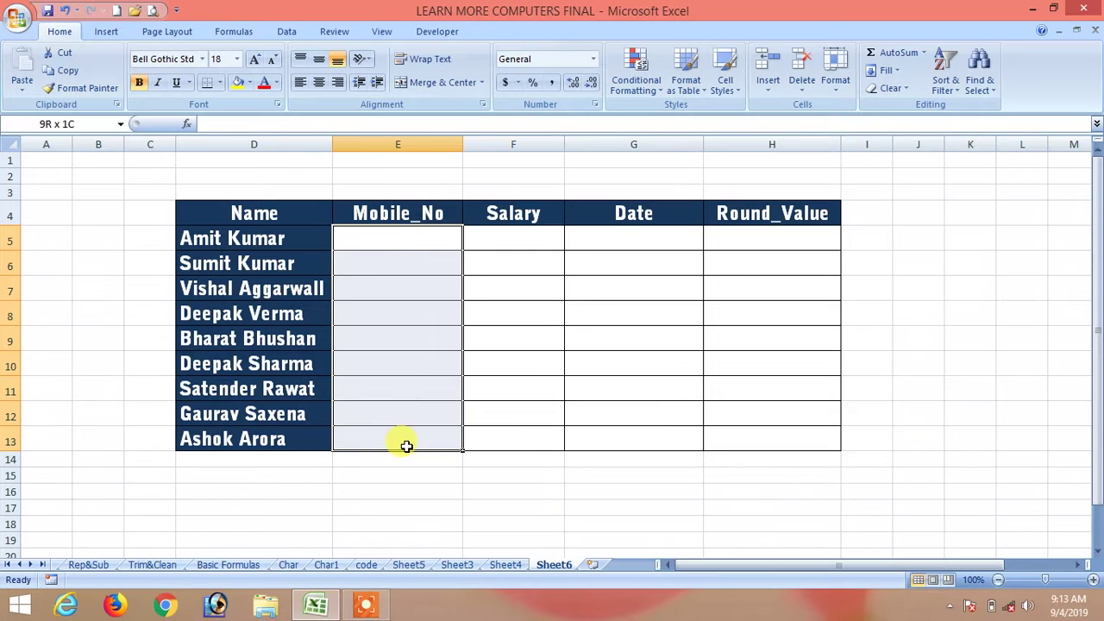
pyautogui.moveTo(506, 236); pyautogui.dragTo(499, 440)
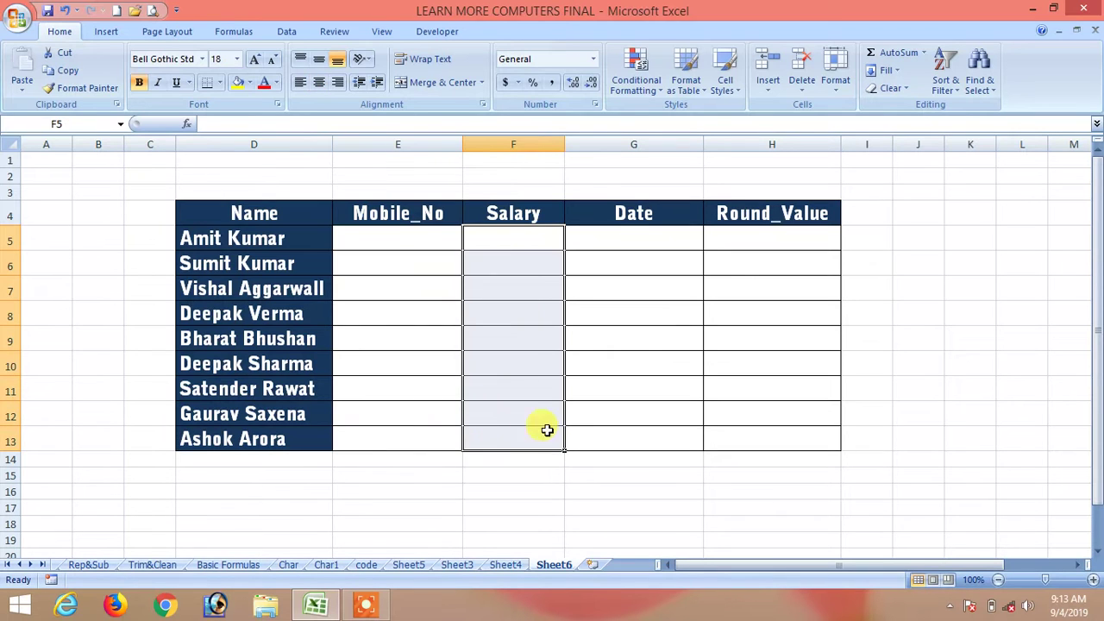
pyautogui.moveTo(636, 239); pyautogui.dragTo(621, 431)
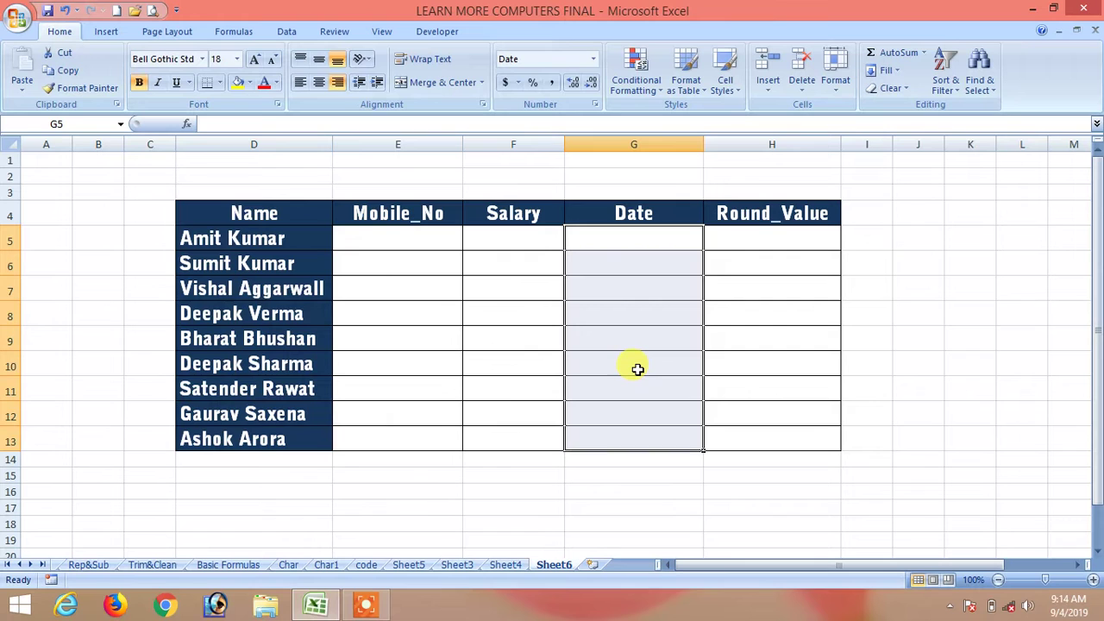
pyautogui.click(612, 316)
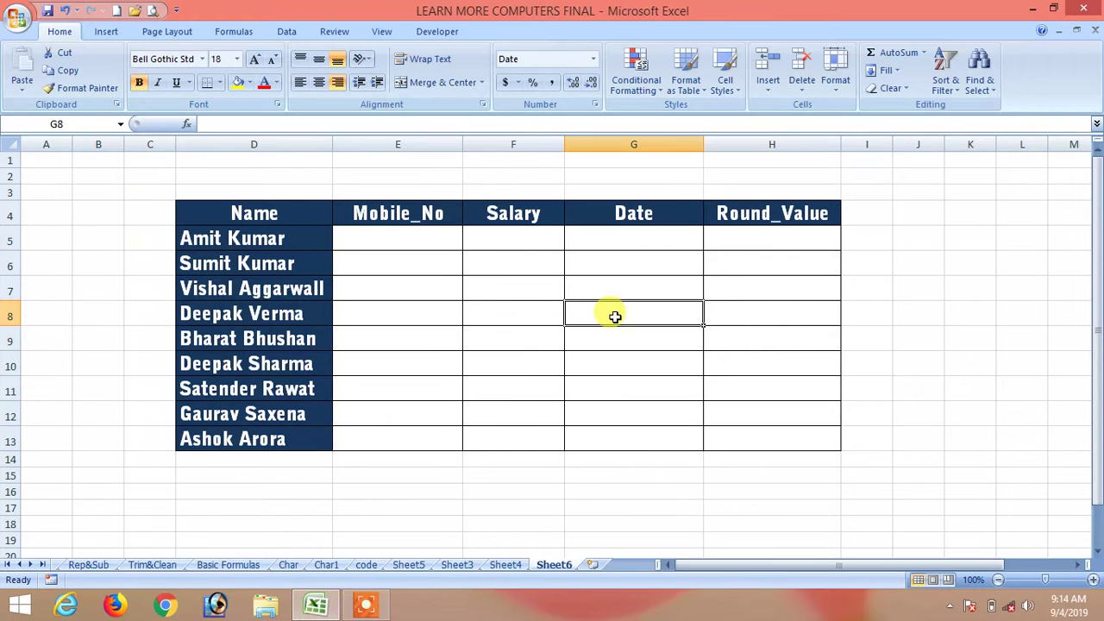
pyautogui.click(419, 239)
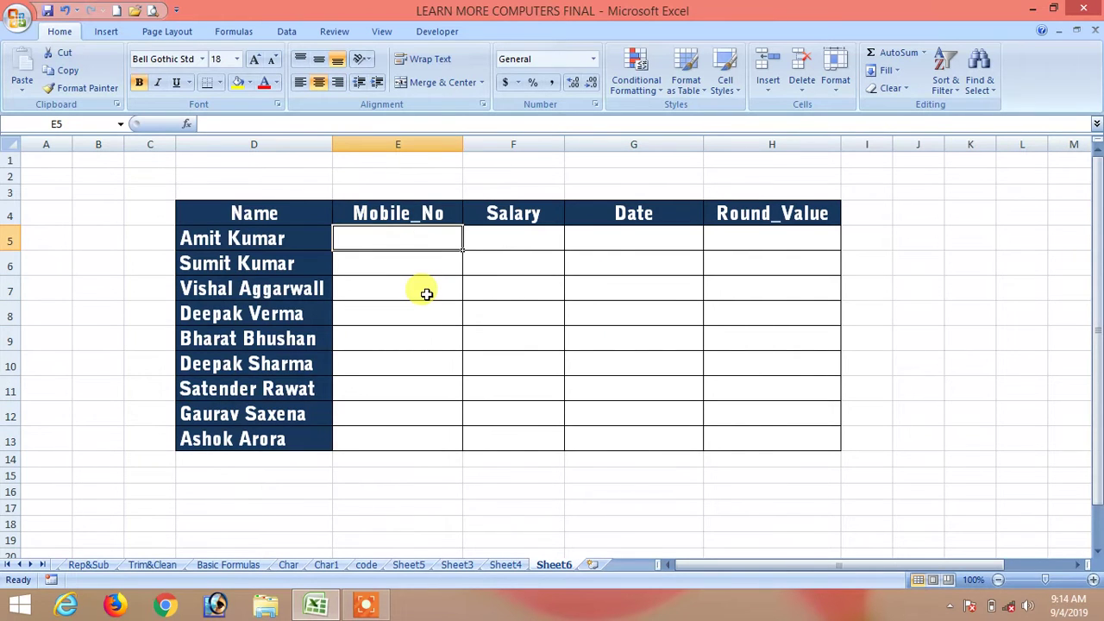
pyautogui.write('=r')
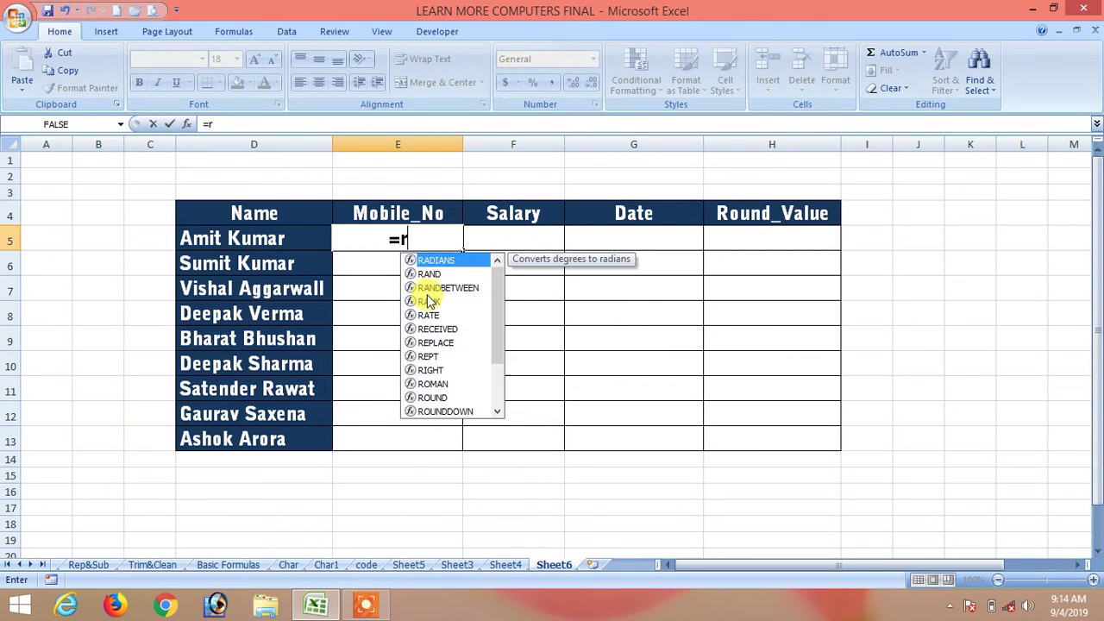
pyautogui.write('andb')
pyautogui.press('Tab')
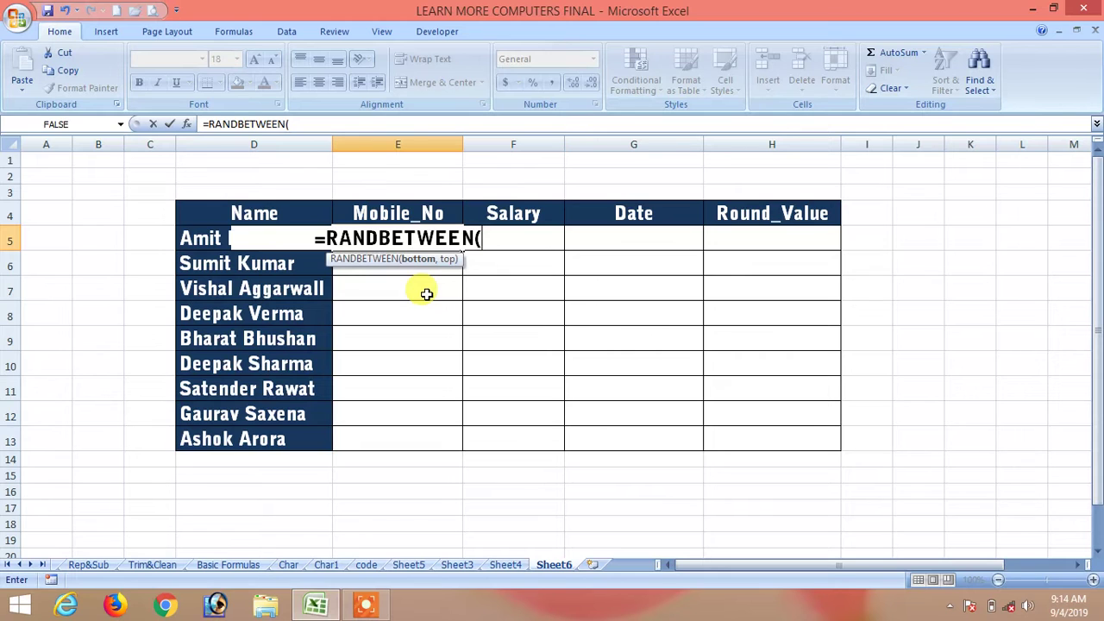
pyautogui.write('99')
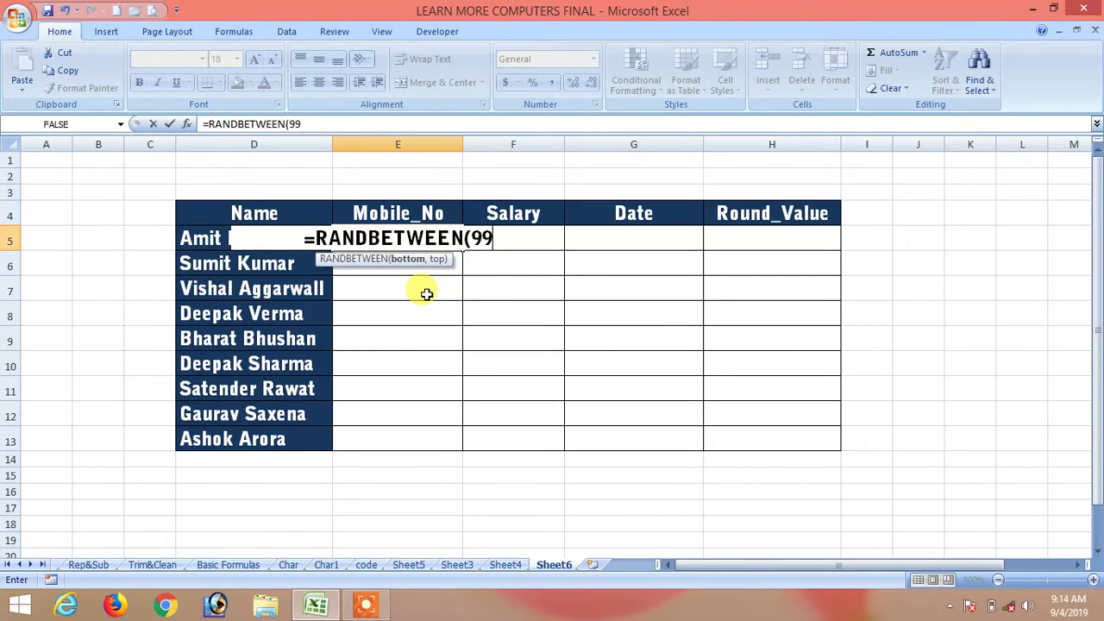
pyautogui.press('BackSpace')
pyautogui.write('8')
pyautogui.write('11111111')
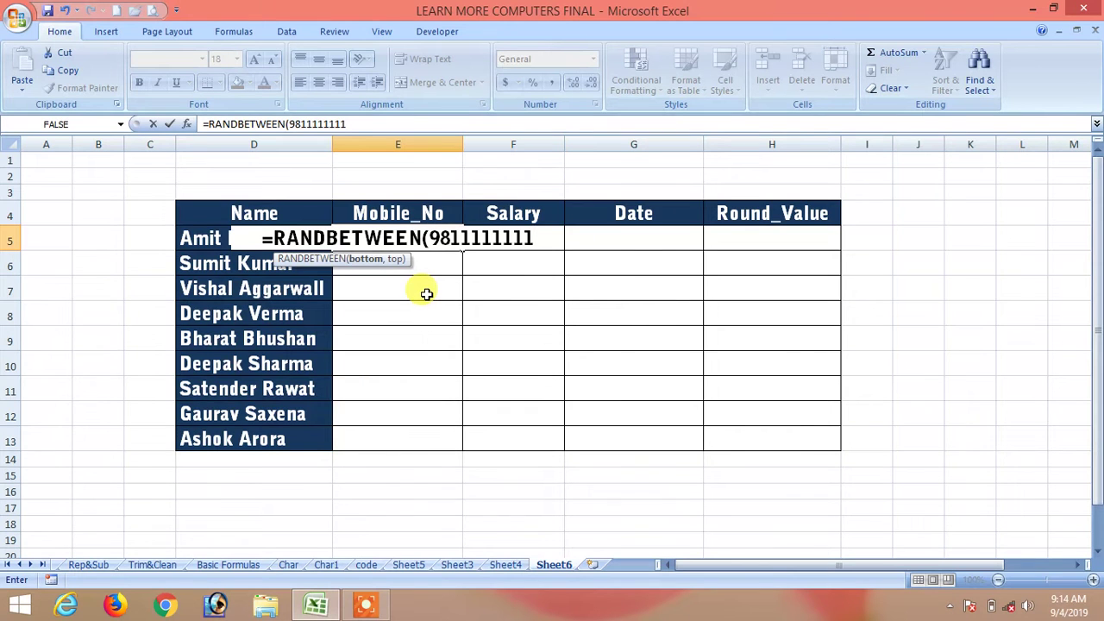
pyautogui.write(',')
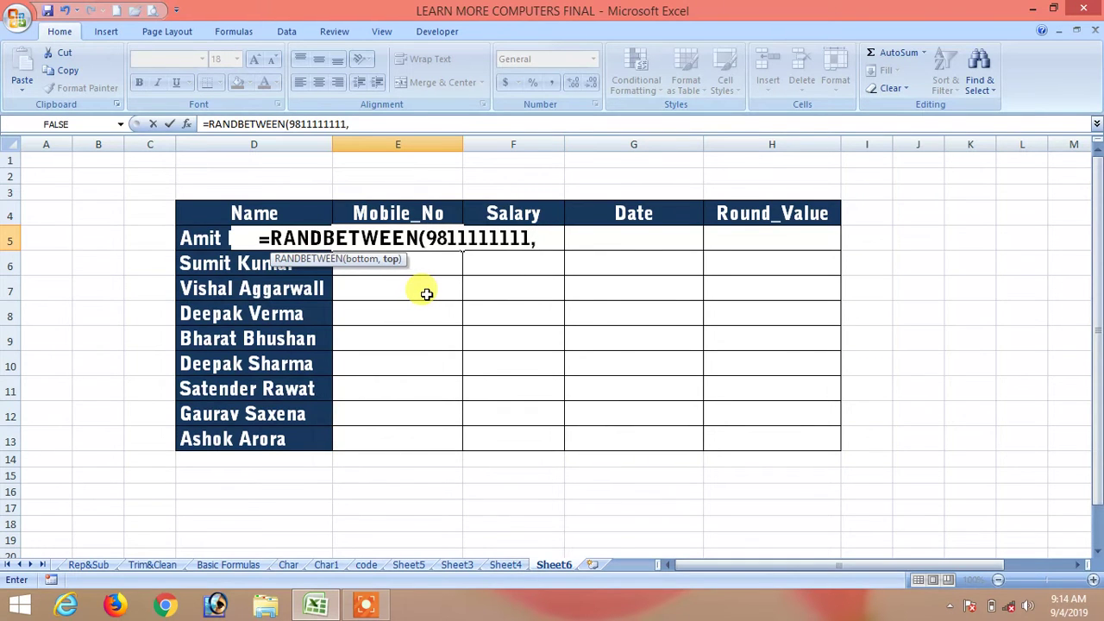
pyautogui.write('9999999999)')
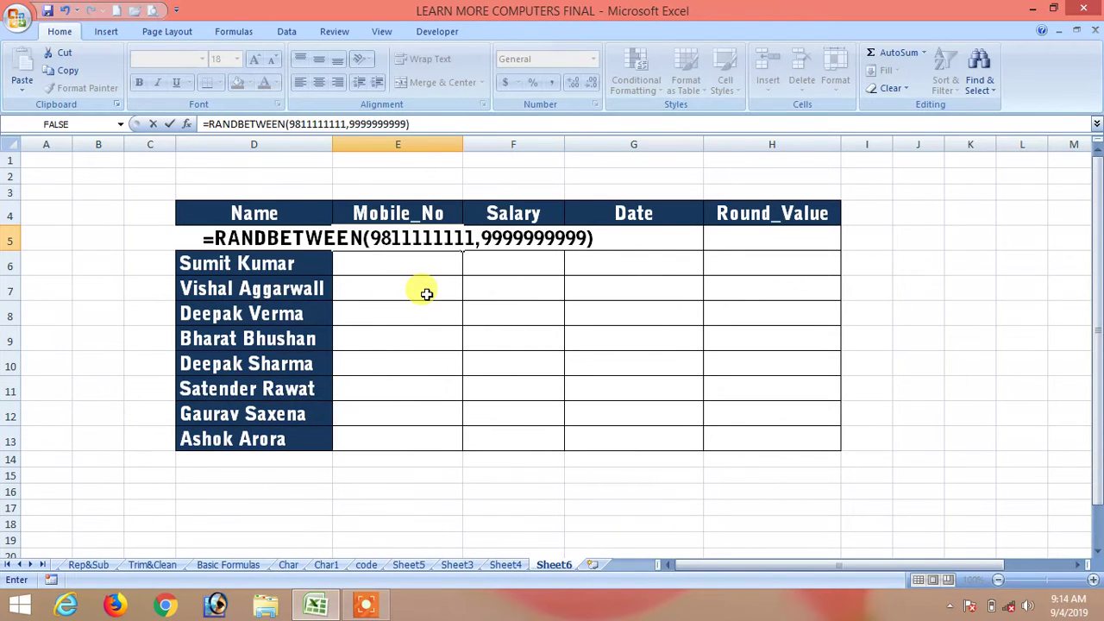
pyautogui.press('Return')
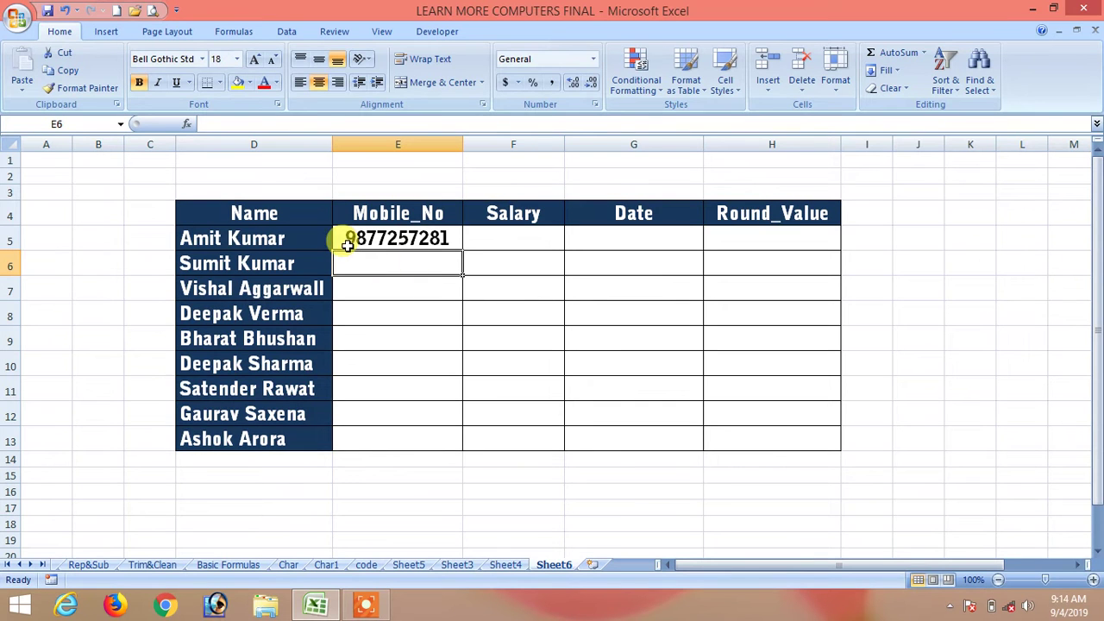
# Step: Fill the formula down to E13 and paste the mobile numbers back as fixed values
pyautogui.click(362, 239)
pyautogui.moveTo(463, 251); pyautogui.dragTo(460, 449)
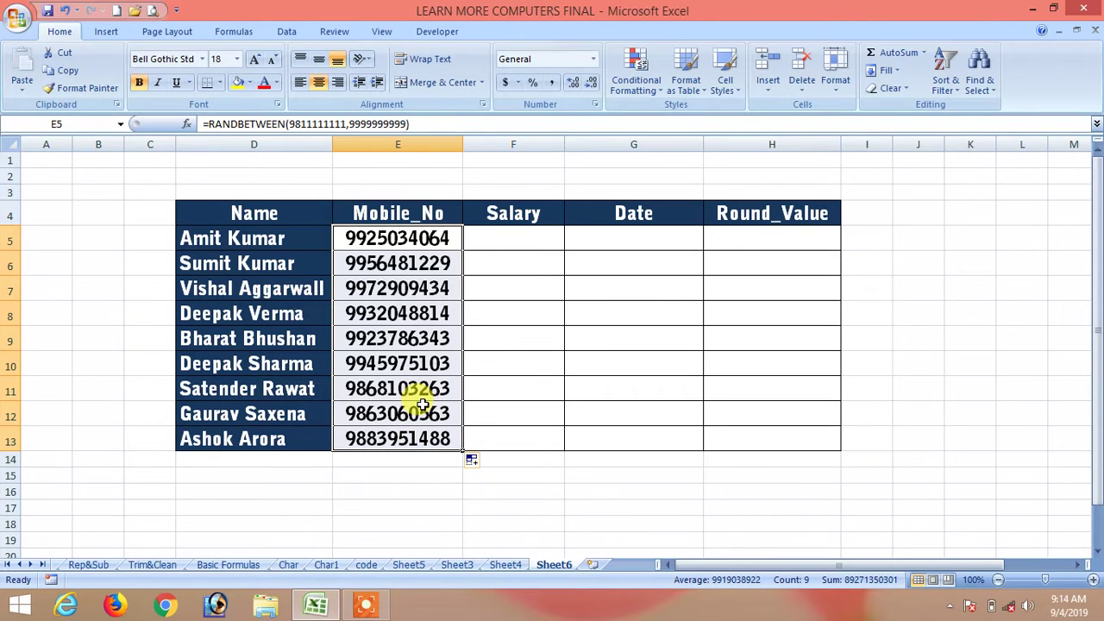
pyautogui.rightClick(403, 312)
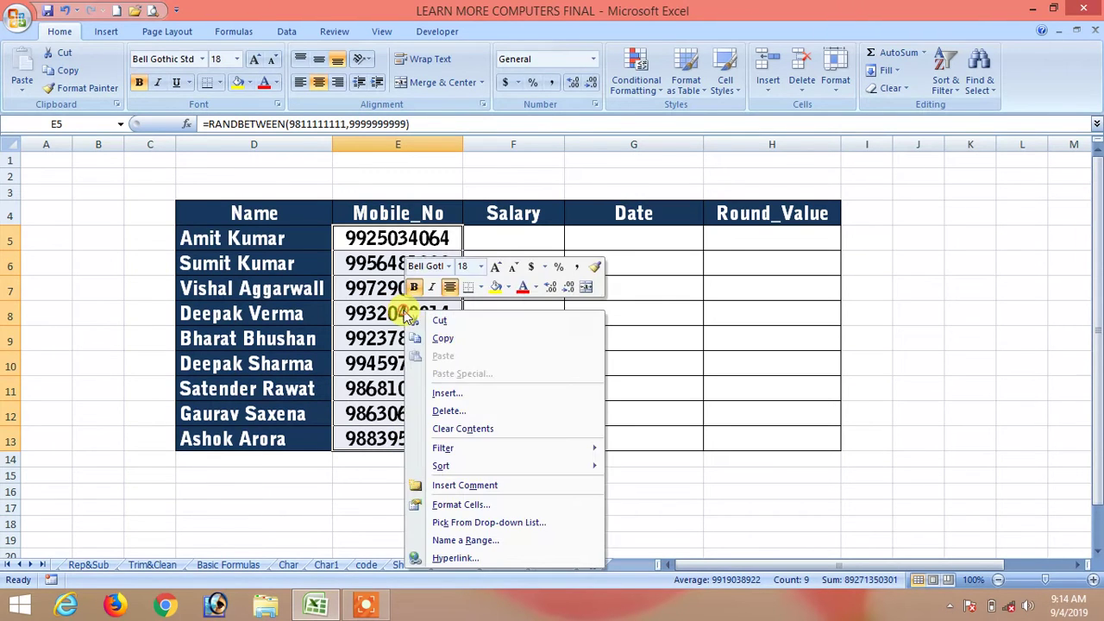
pyautogui.click(431, 340)
pyautogui.rightClick(382, 240)
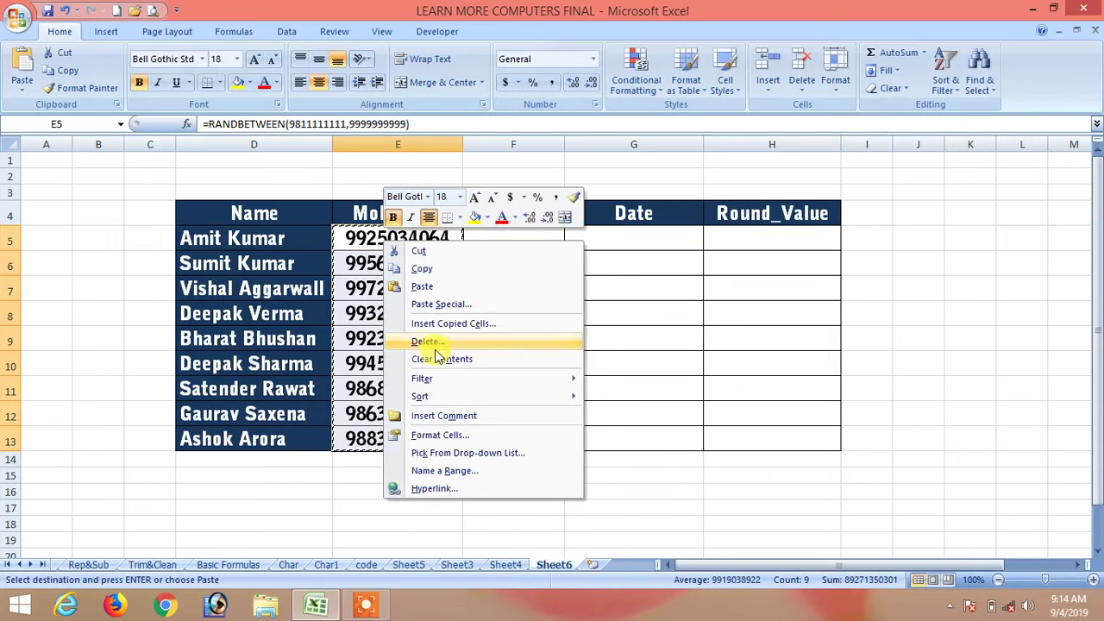
pyautogui.click(431, 305)
pyautogui.click(343, 237)
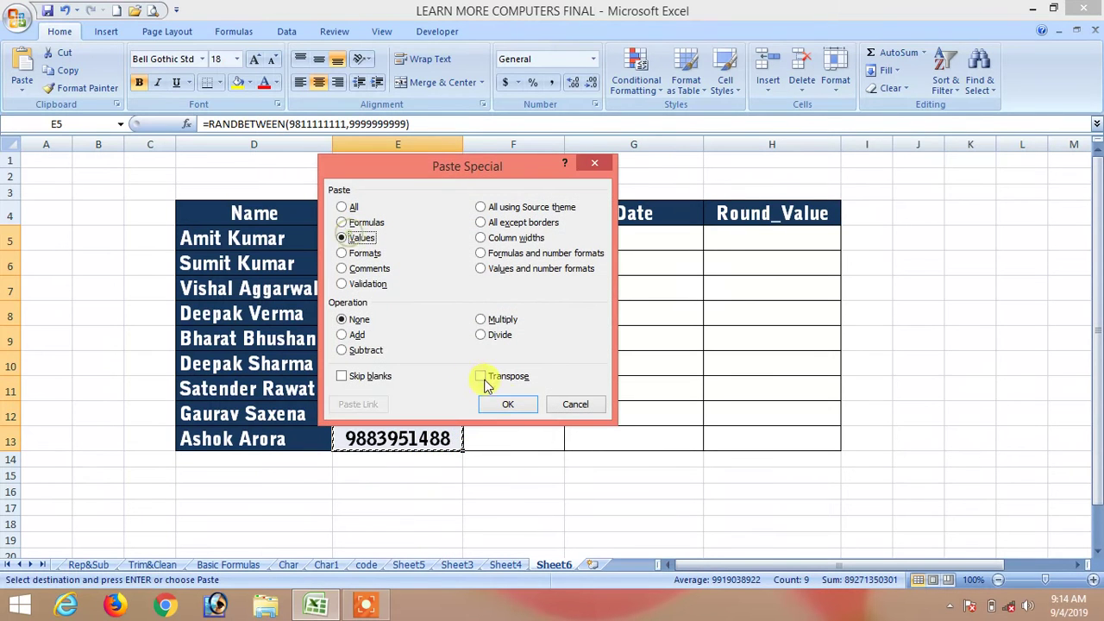
pyautogui.click(507, 403)
pyautogui.click(511, 267)
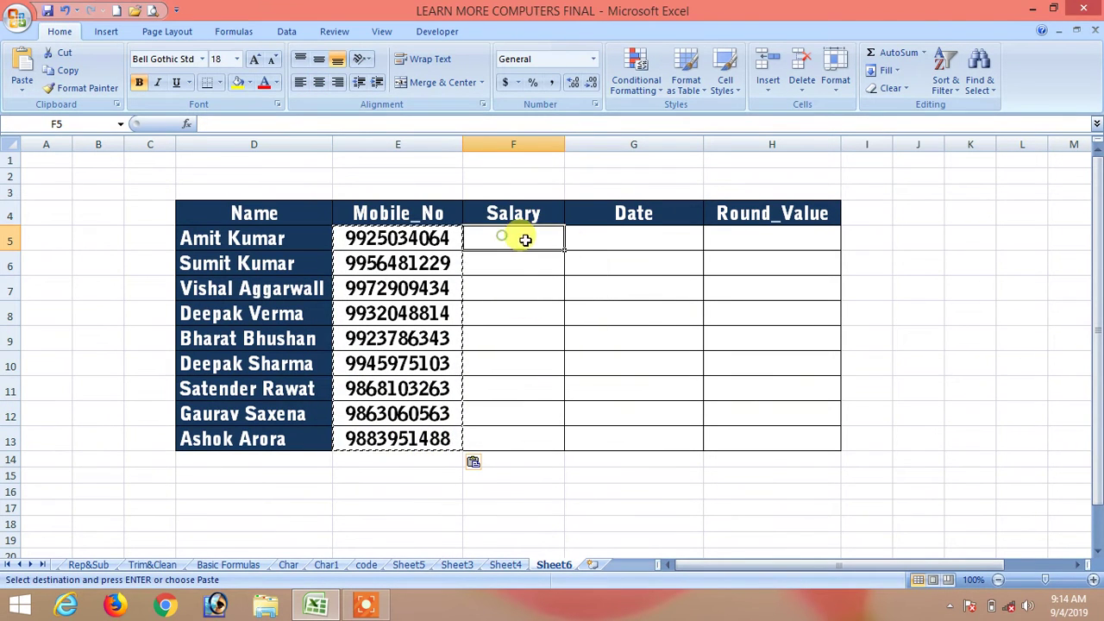
pyautogui.click(966, 360)
# Step: Select Salary cells F5:F13 and enter =RANDBETWEEN(15000,35000) into all with Ctrl+Enter
pyautogui.press('Escape')
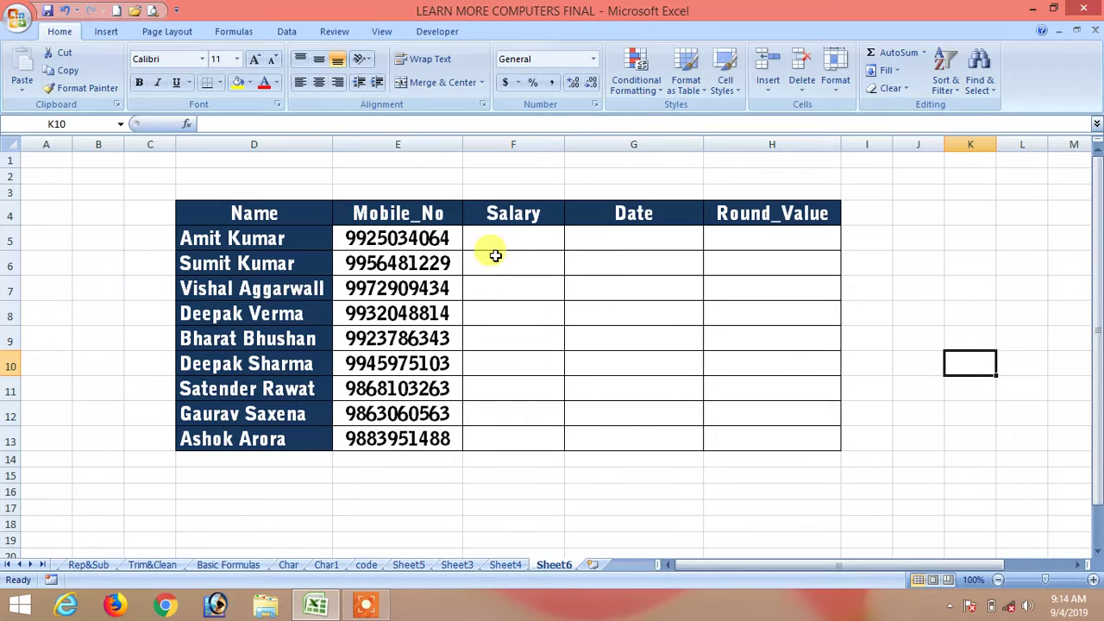
pyautogui.click(515, 242)
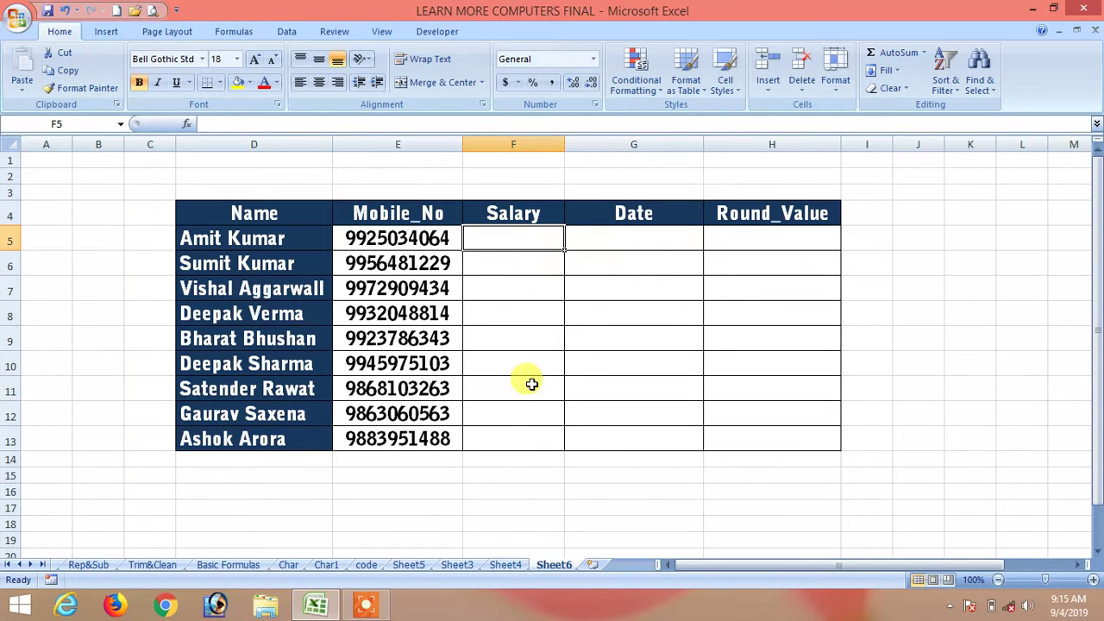
pyautogui.moveTo(515, 243); pyautogui.dragTo(513, 436)
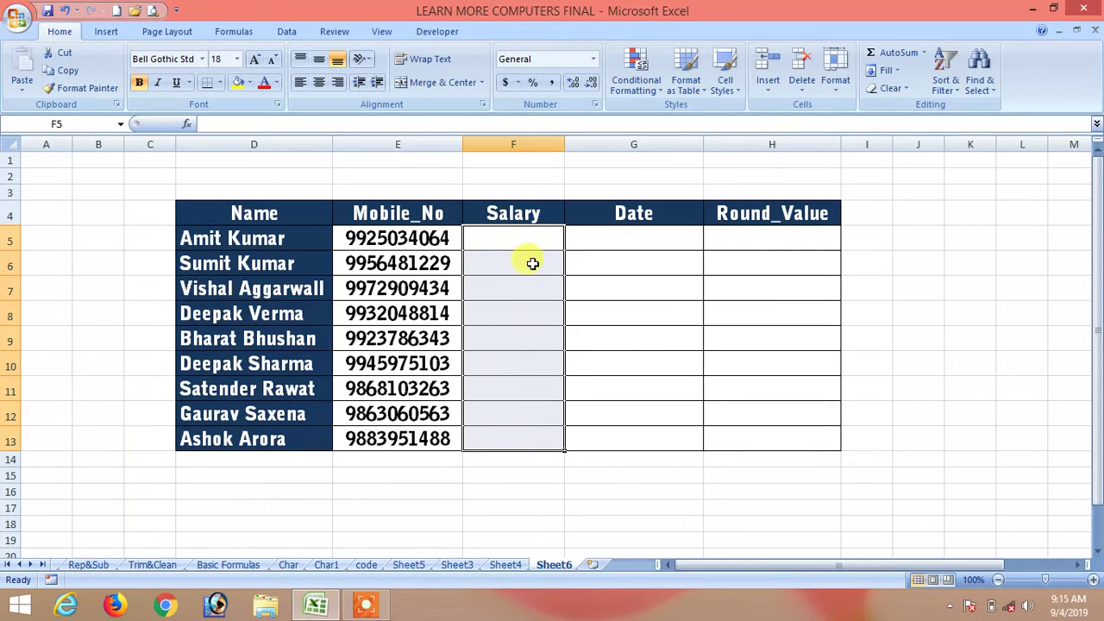
pyautogui.write('=')
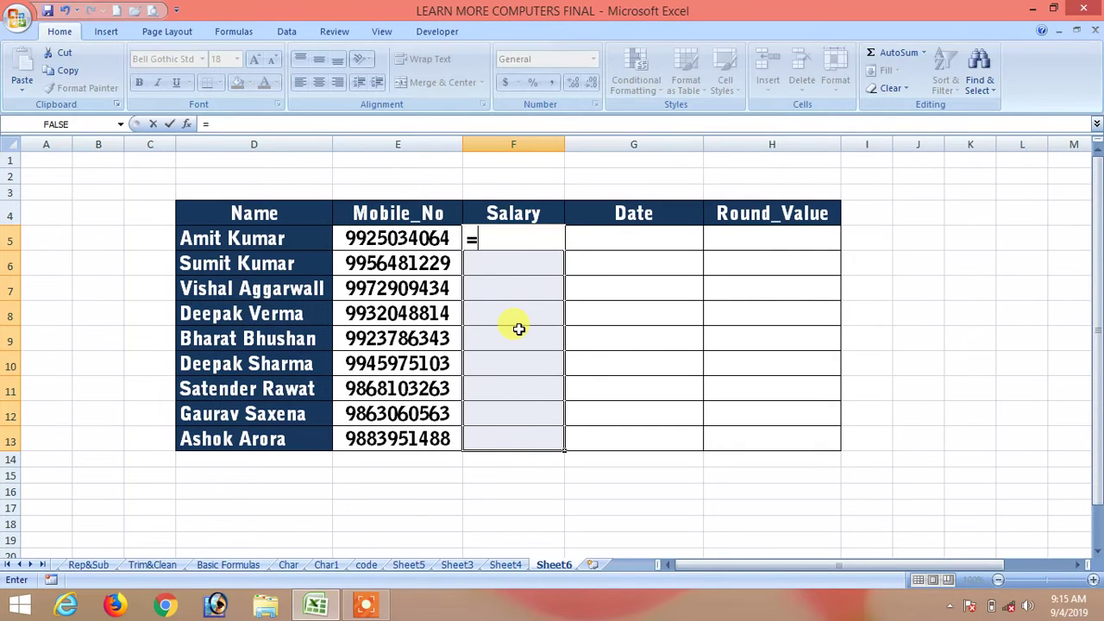
pyautogui.write('rand')
pyautogui.press('Down')
pyautogui.press('Tab')
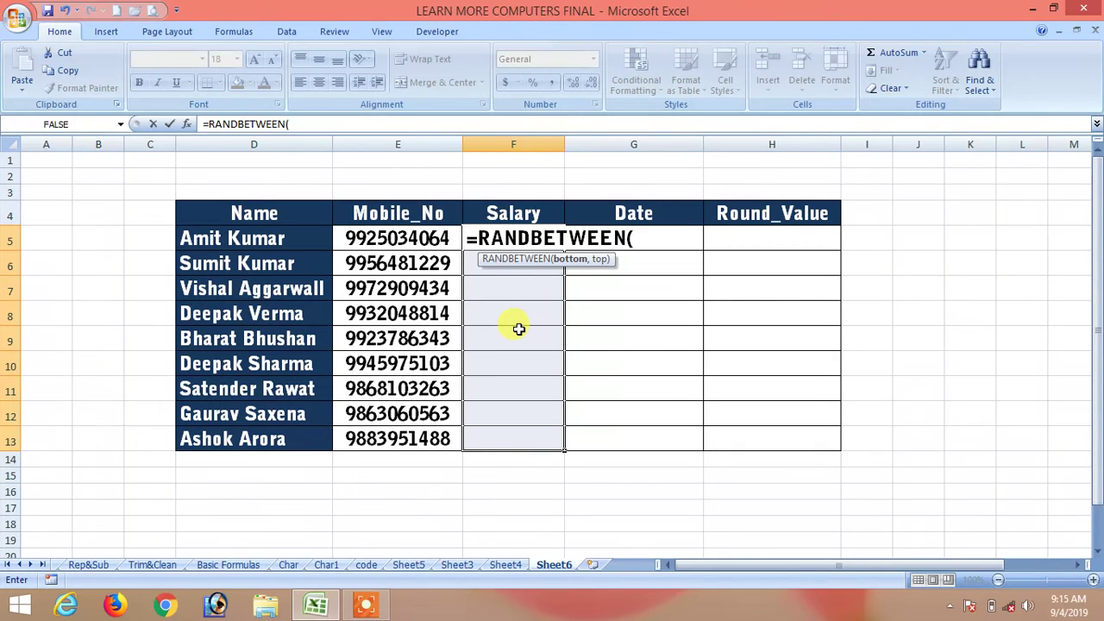
pyautogui.write('15000,35000)')
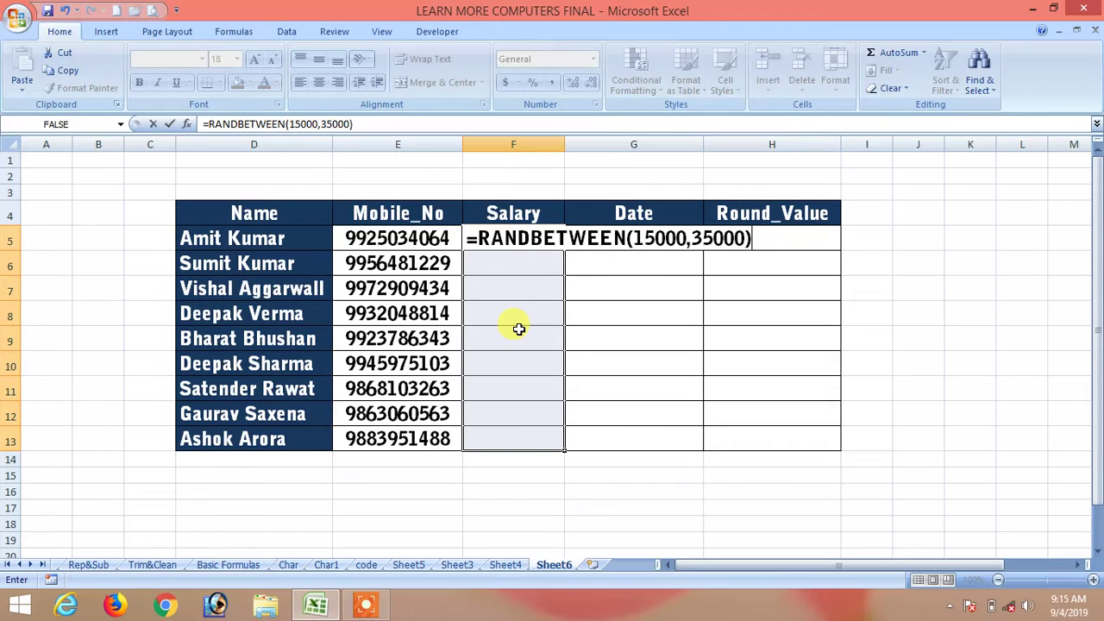
pyautogui.hotkey('ctrl', 'Return')
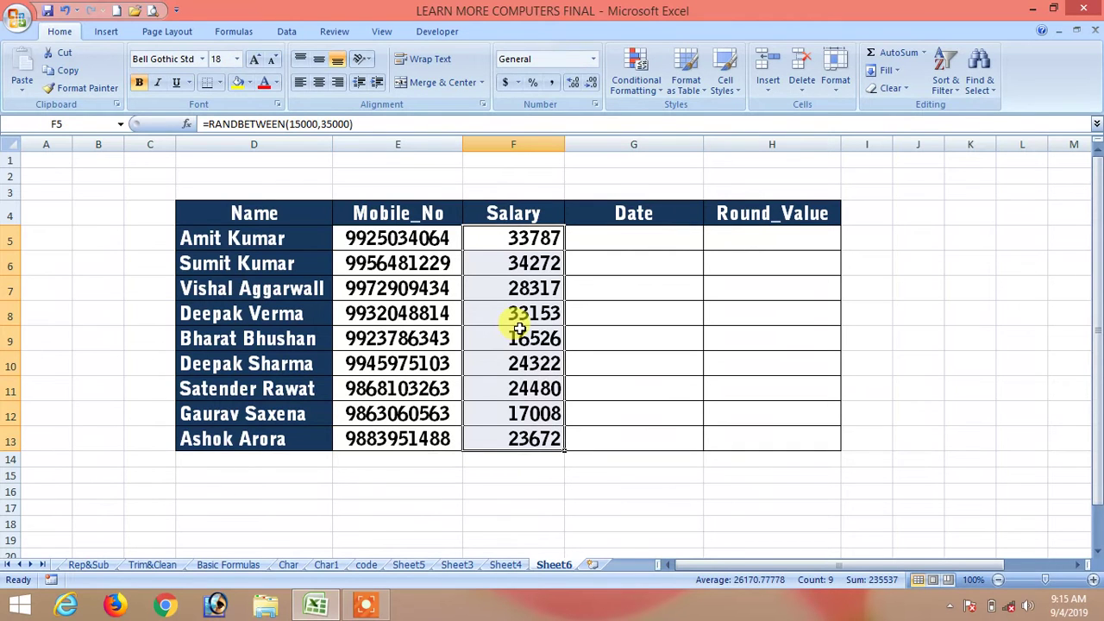
pyautogui.click(524, 365)
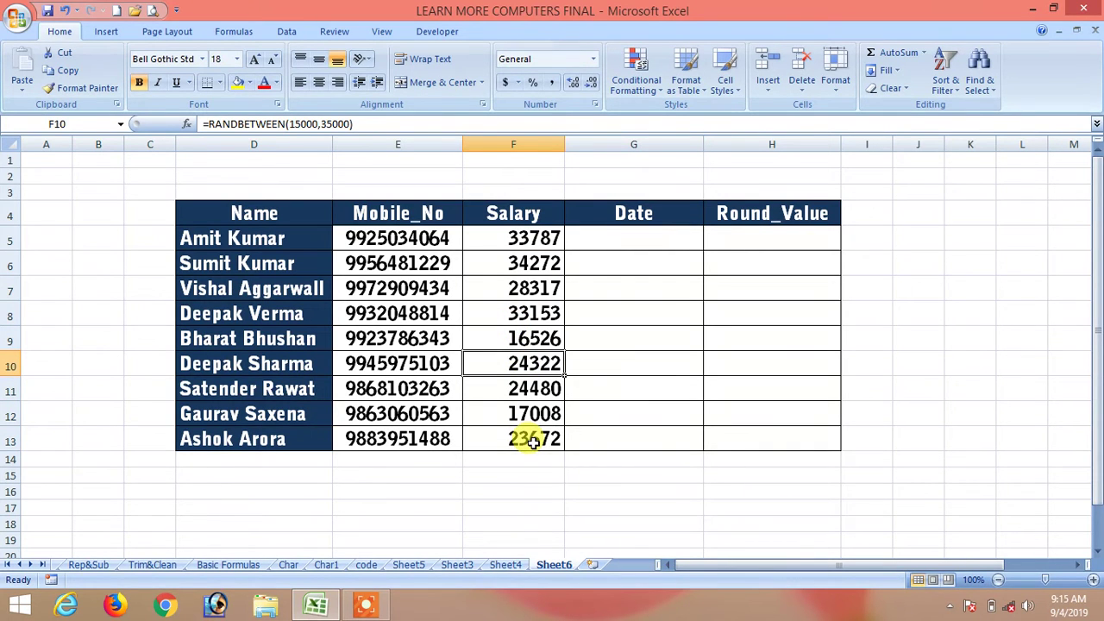
pyautogui.click(528, 239)
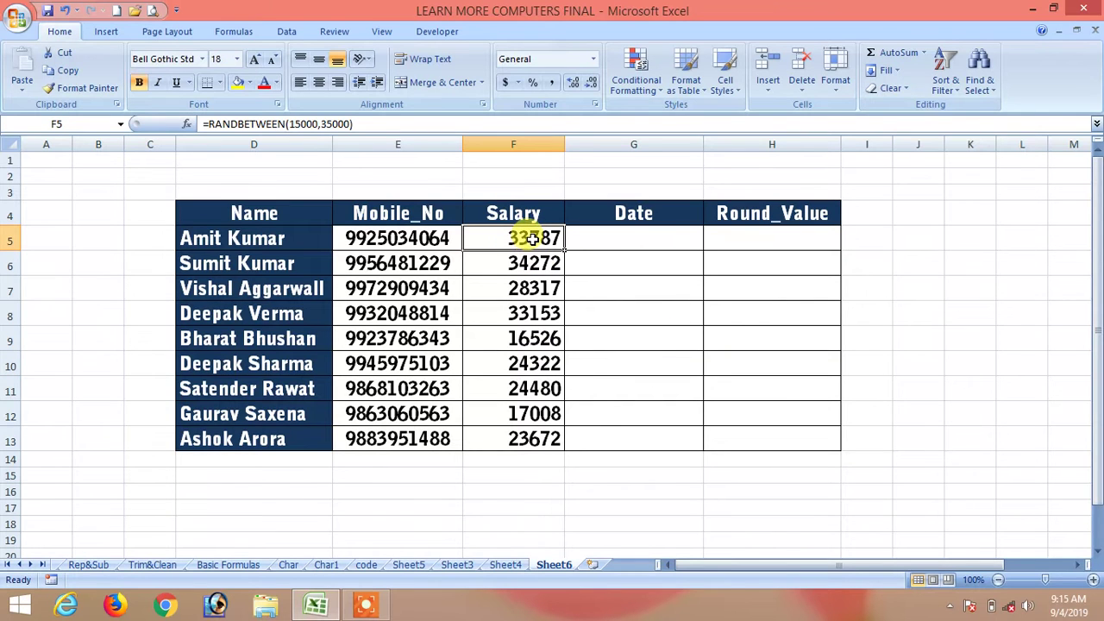
pyautogui.moveTo(532, 239); pyautogui.dragTo(526, 438)
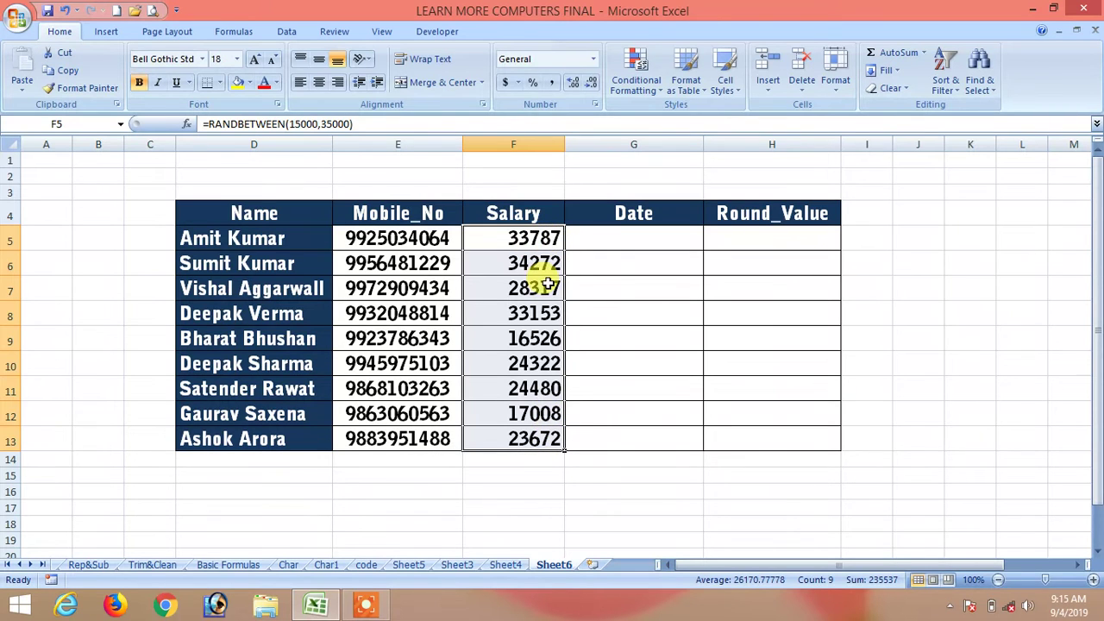
pyautogui.click(549, 319)
pyautogui.click(545, 238)
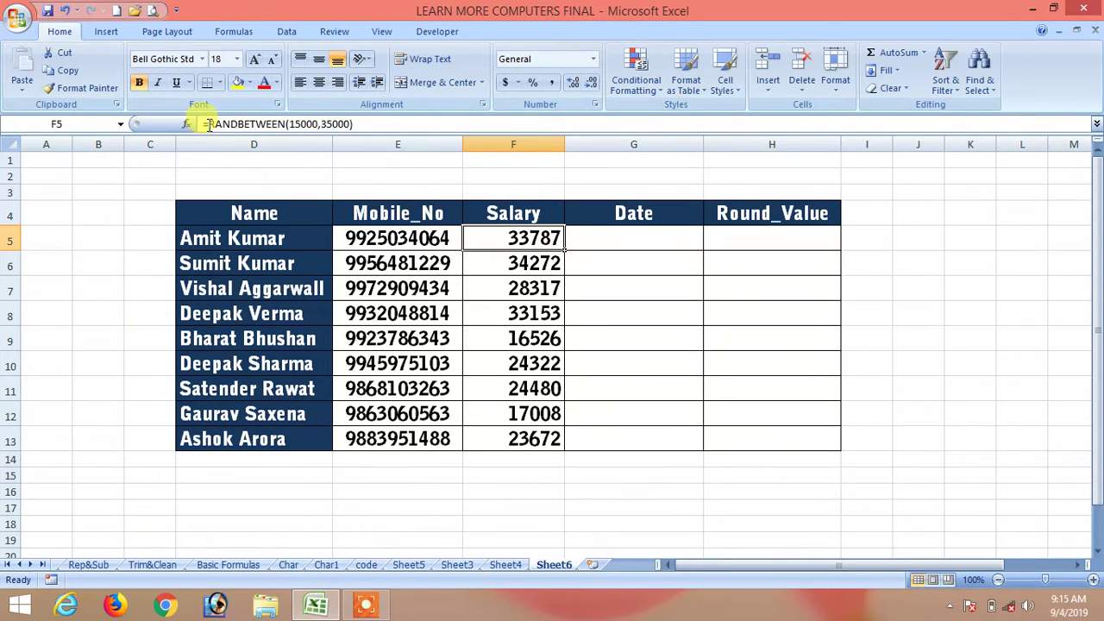
pyautogui.click(274, 124)
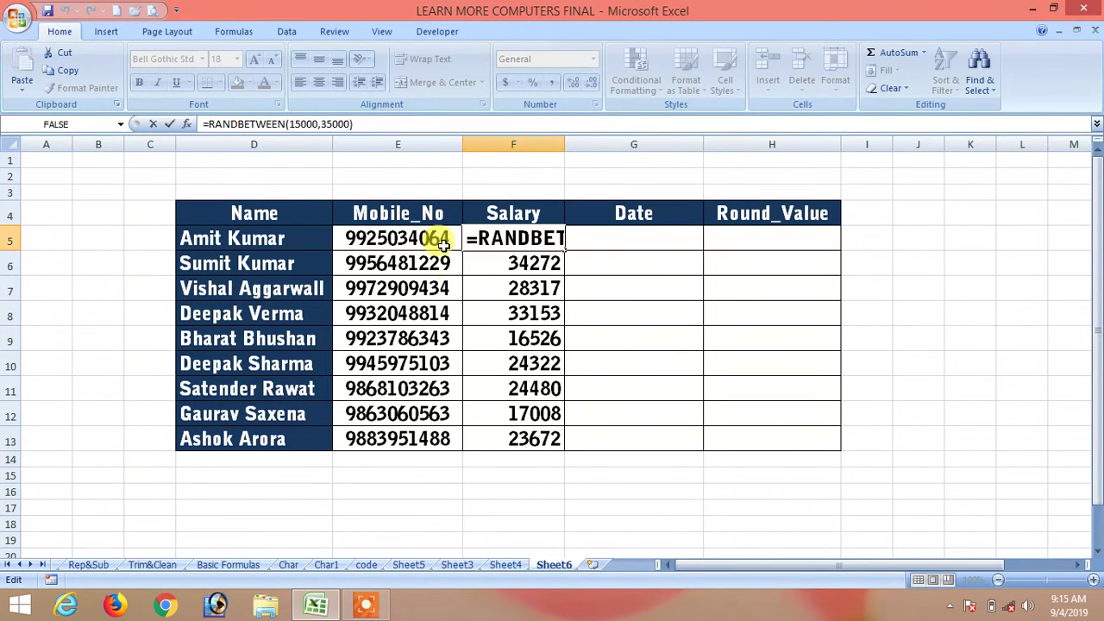
# Step: Rewrite F5's salary formula as =CONCATENATE(RANDBETWEEN(150,350),"00")
pyautogui.hotkey('ctrl', 'Return')
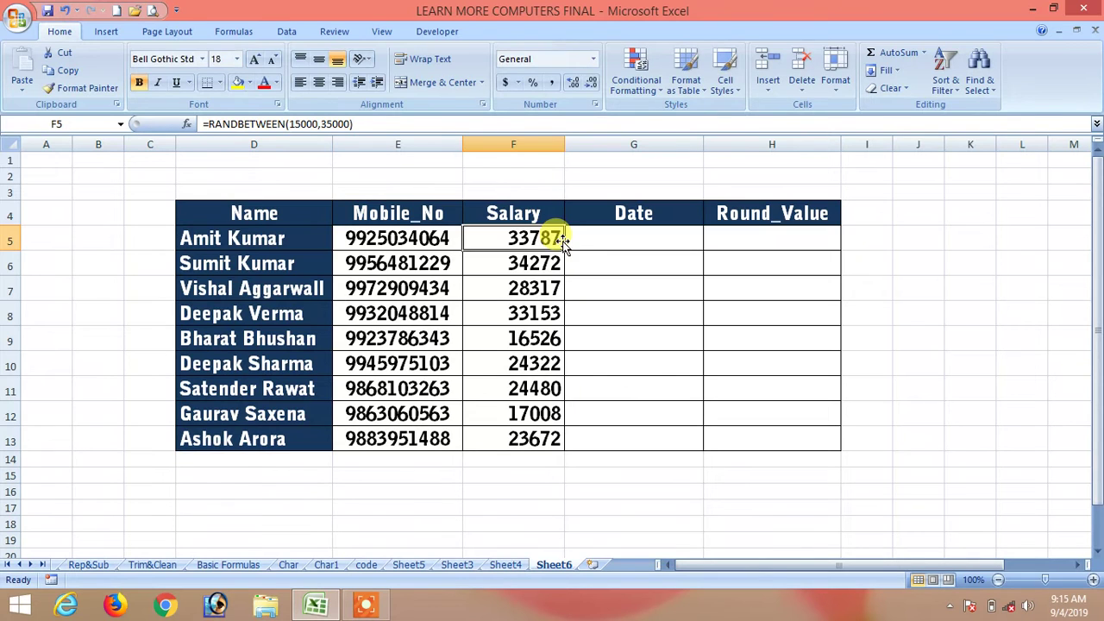
pyautogui.doubleClick(562, 243)
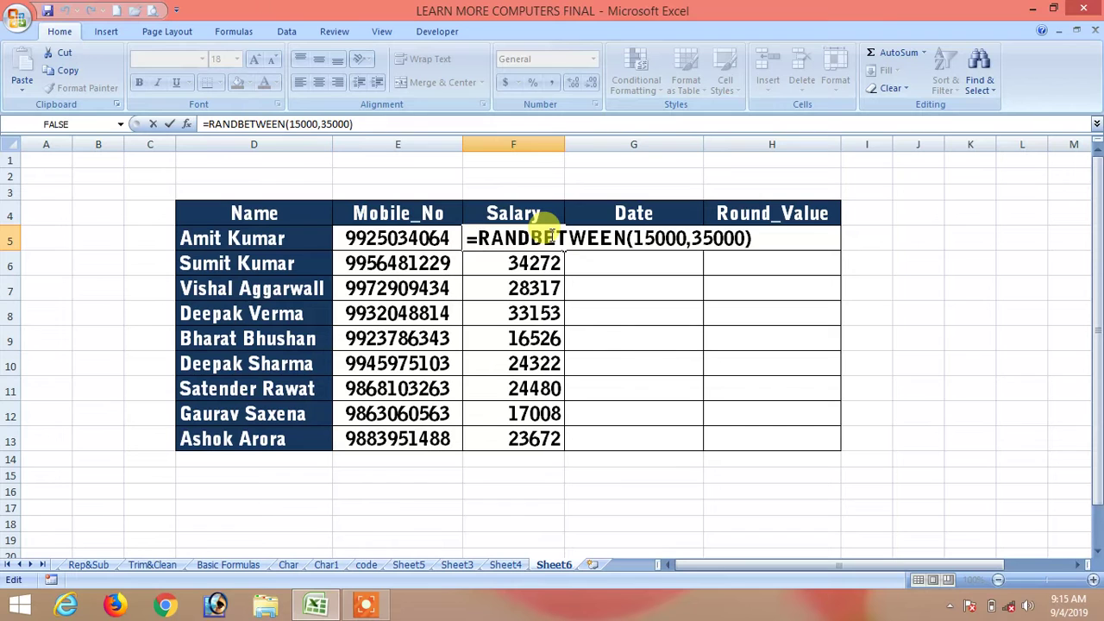
pyautogui.write('con')
pyautogui.press('Tab')
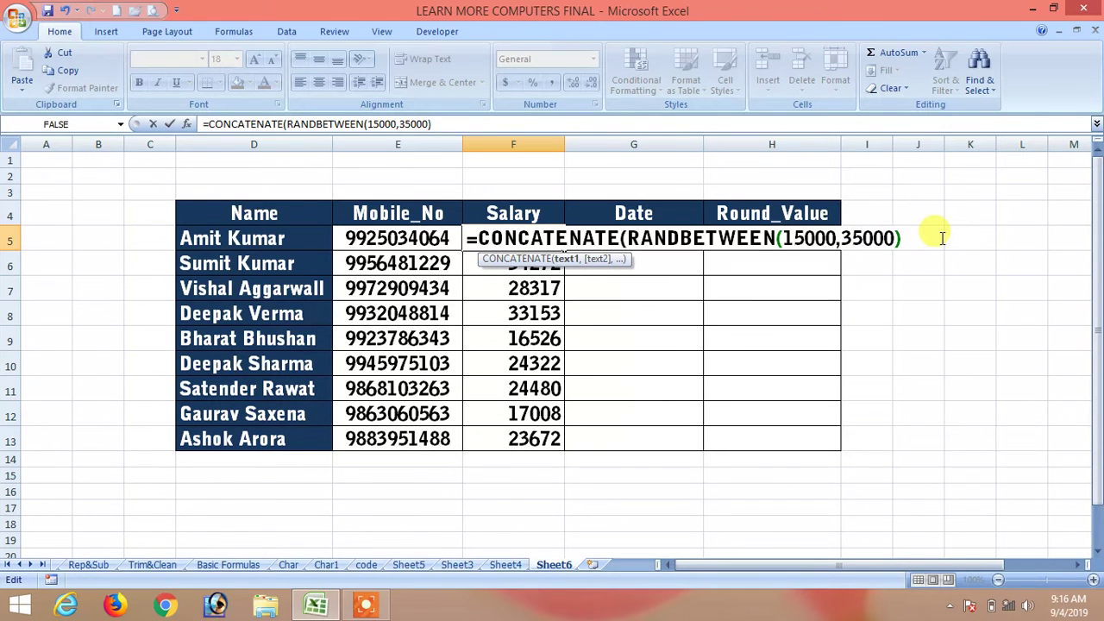
pyautogui.press('Left')
pyautogui.press('Left')
pyautogui.press('Left')
pyautogui.press('Left')
pyautogui.press('Left')
pyautogui.press('Left')
pyautogui.press('Left')
pyautogui.hotkey('shift', 'Left')
pyautogui.hotkey('shift', 'Left')
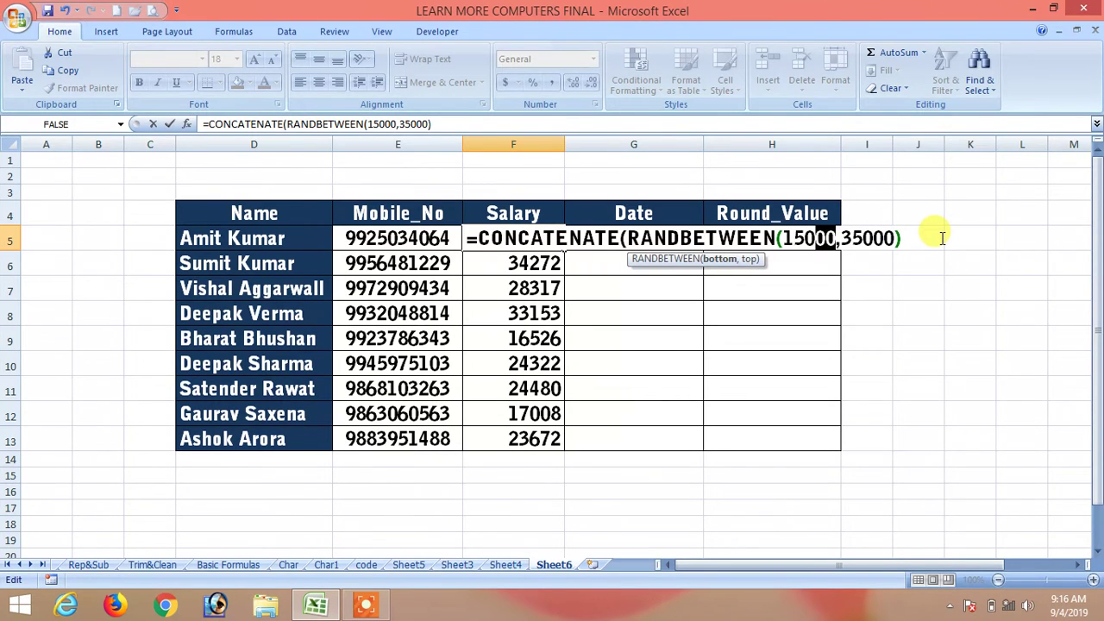
pyautogui.press('Delete')
pyautogui.press('Right')
pyautogui.press('Right')
pyautogui.press('Right')
pyautogui.press('Right')
pyautogui.hotkey('shift', 'Right')
pyautogui.hotkey('shift', 'Right')
pyautogui.press('Delete')
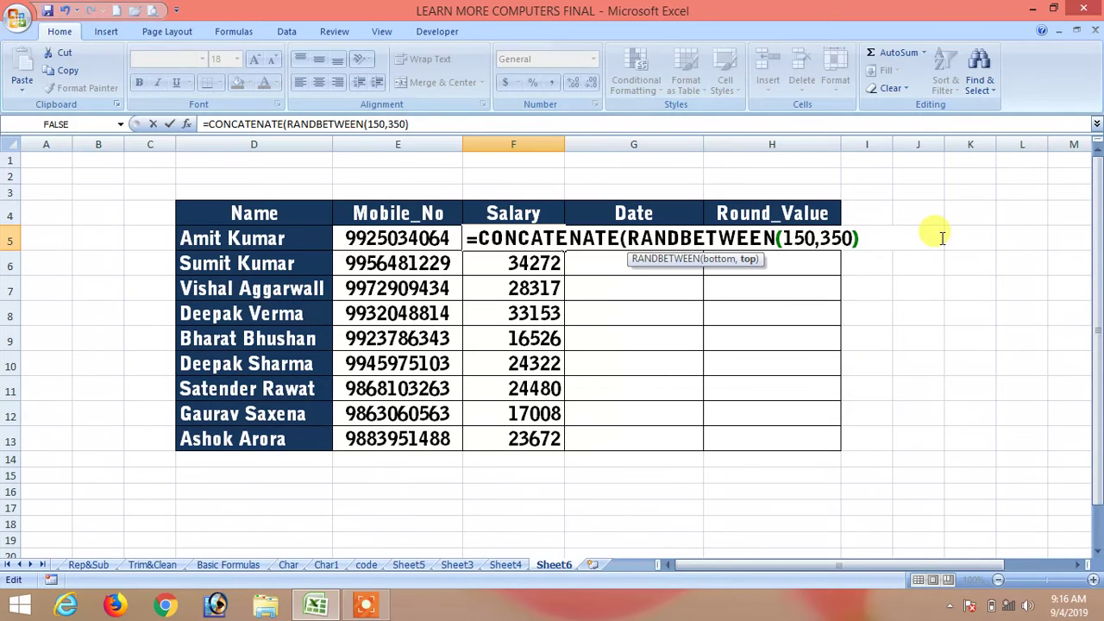
pyautogui.press('Right')
pyautogui.write(',')
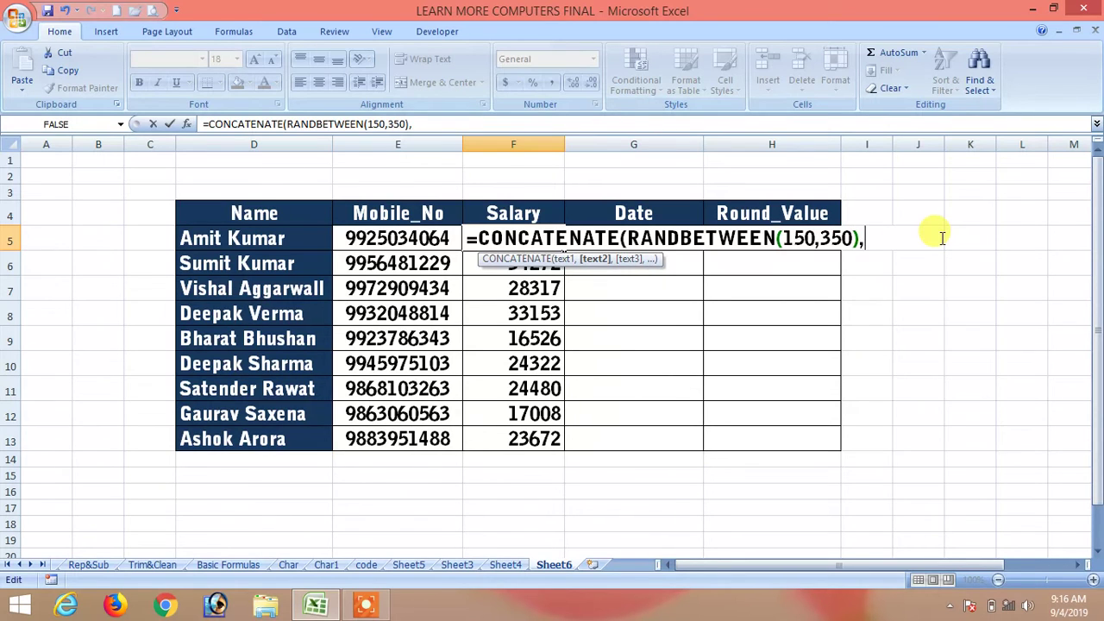
pyautogui.write('"00")')
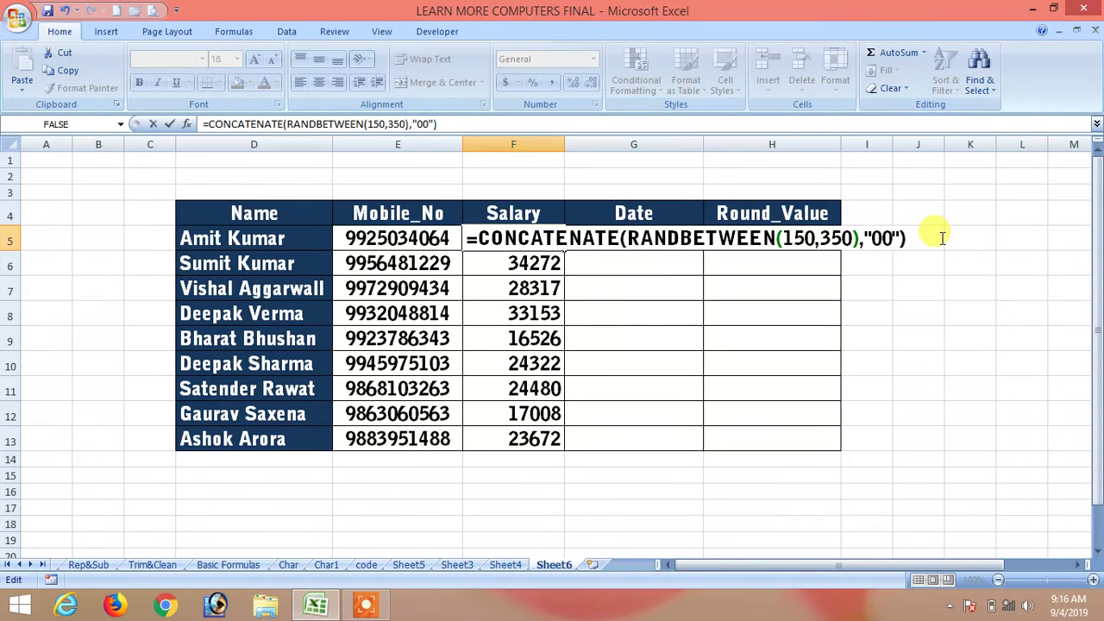
pyautogui.press('Return')
# Step: Fill the salary formula down to F13 and right-align the Salary values
pyautogui.click(522, 242)
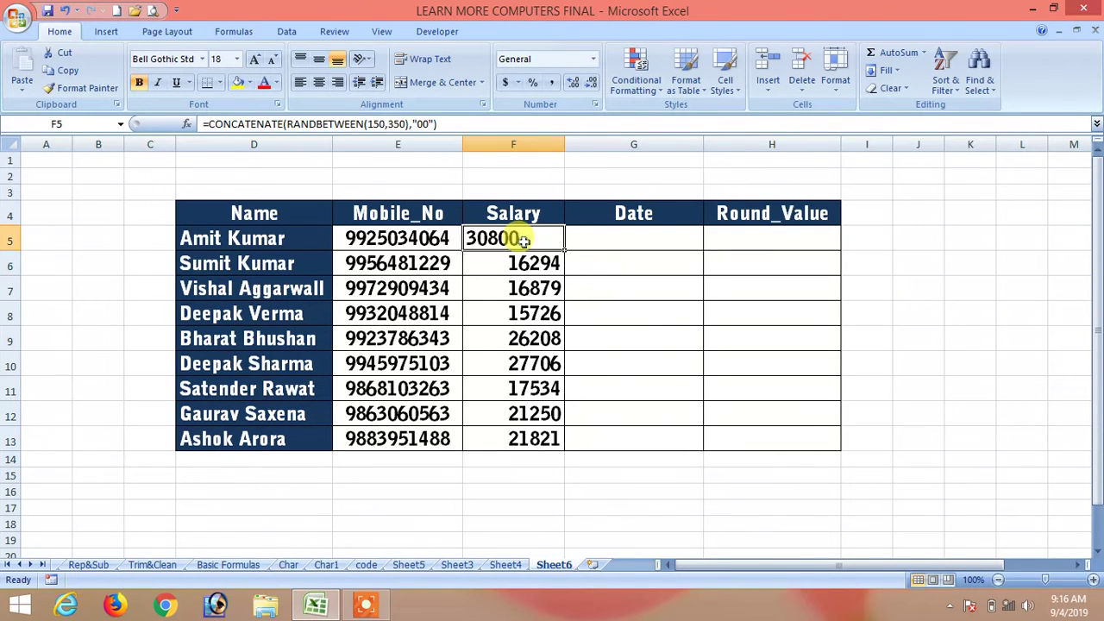
pyautogui.moveTo(564, 250); pyautogui.dragTo(548, 448)
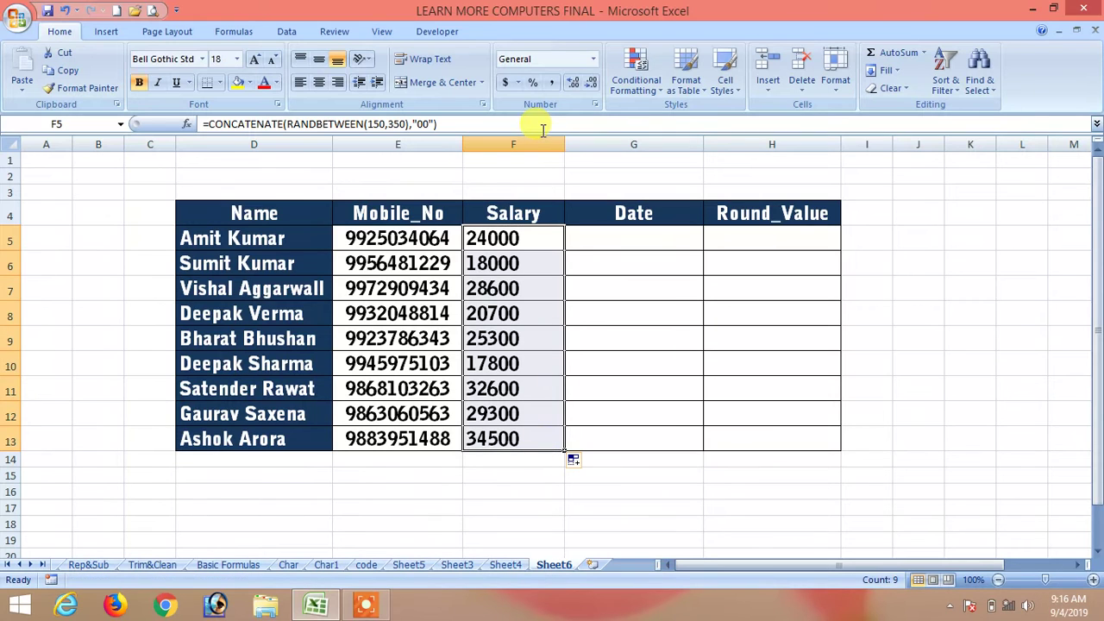
pyautogui.click(337, 83)
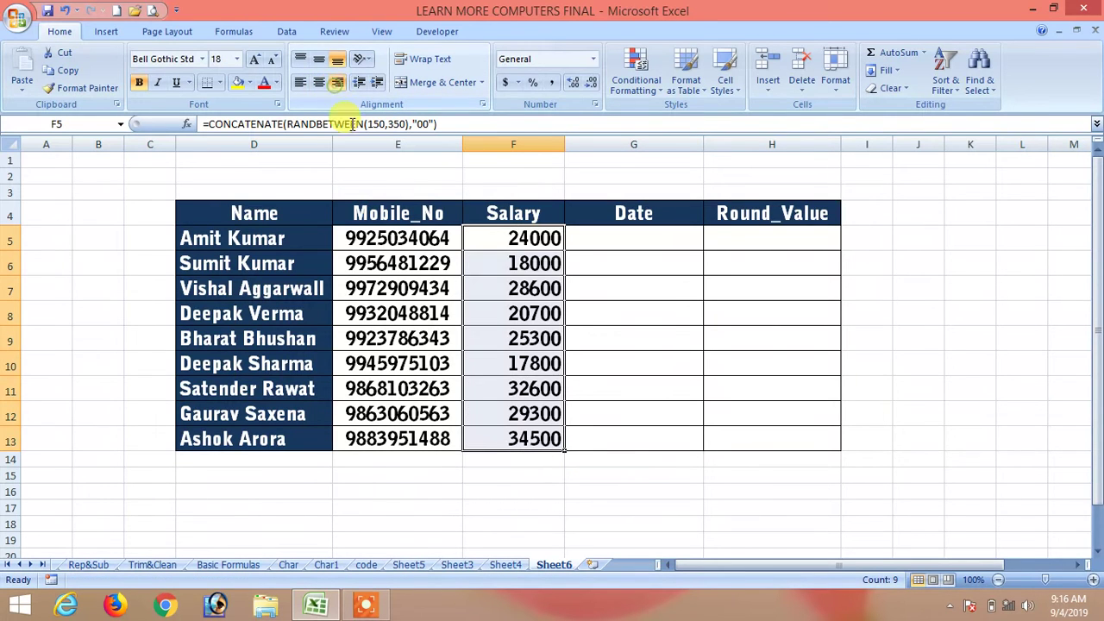
# Step: Enter =RANDBETWEEN("1-1-2000","12-31-2020") in G5, giving a random date like 15-Nov-03
pyautogui.click(630, 252)
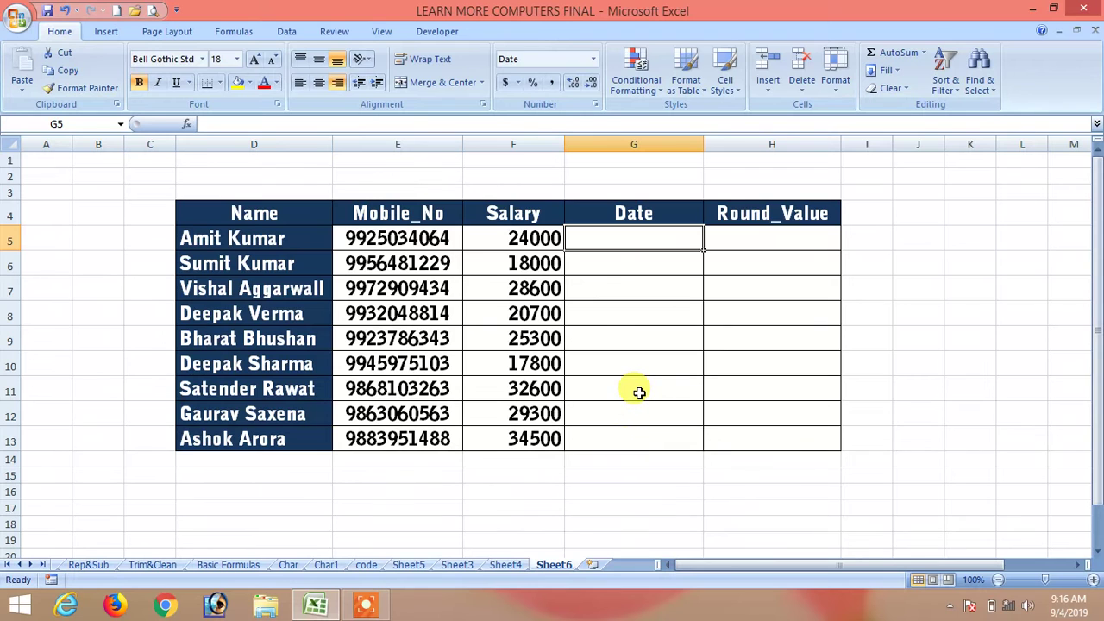
pyautogui.write('=ra')
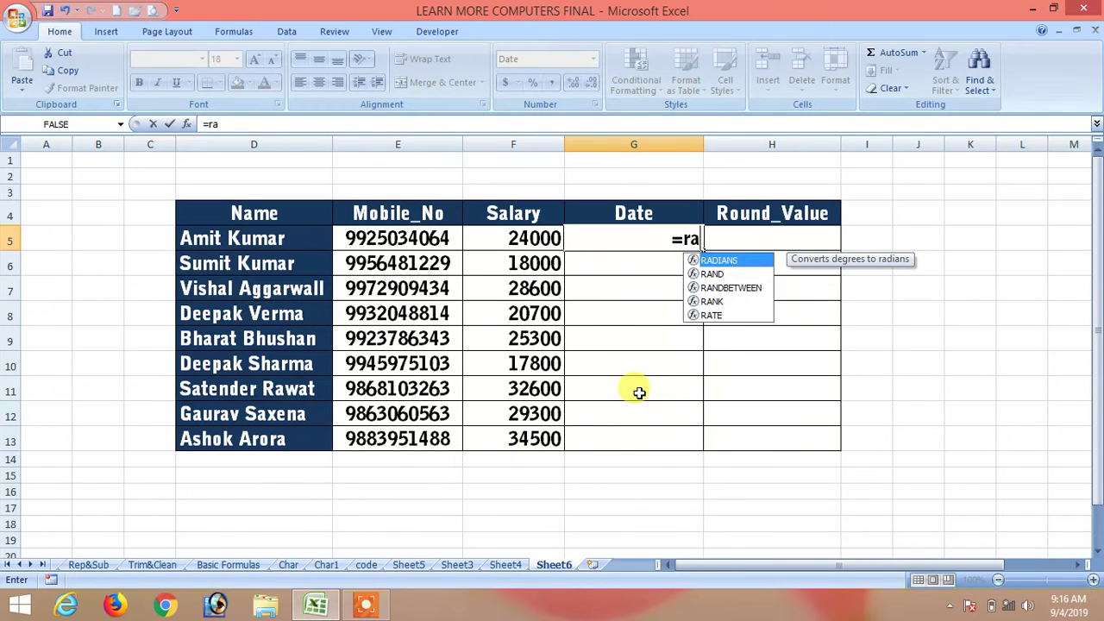
pyautogui.write('nd')
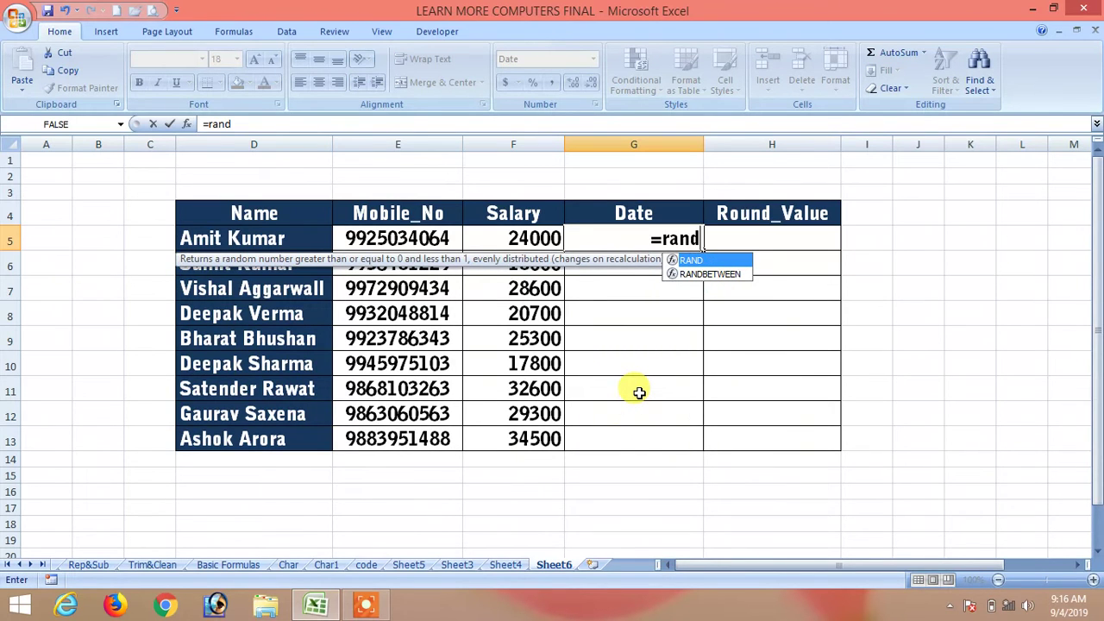
pyautogui.write('b')
pyautogui.press('Tab')
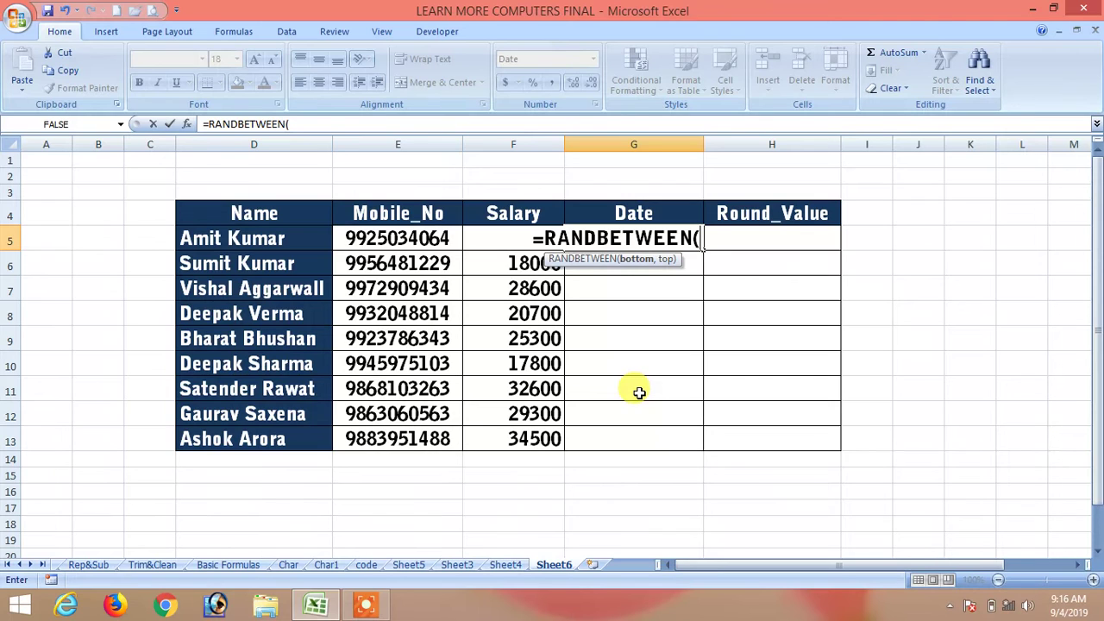
pyautogui.write('"')
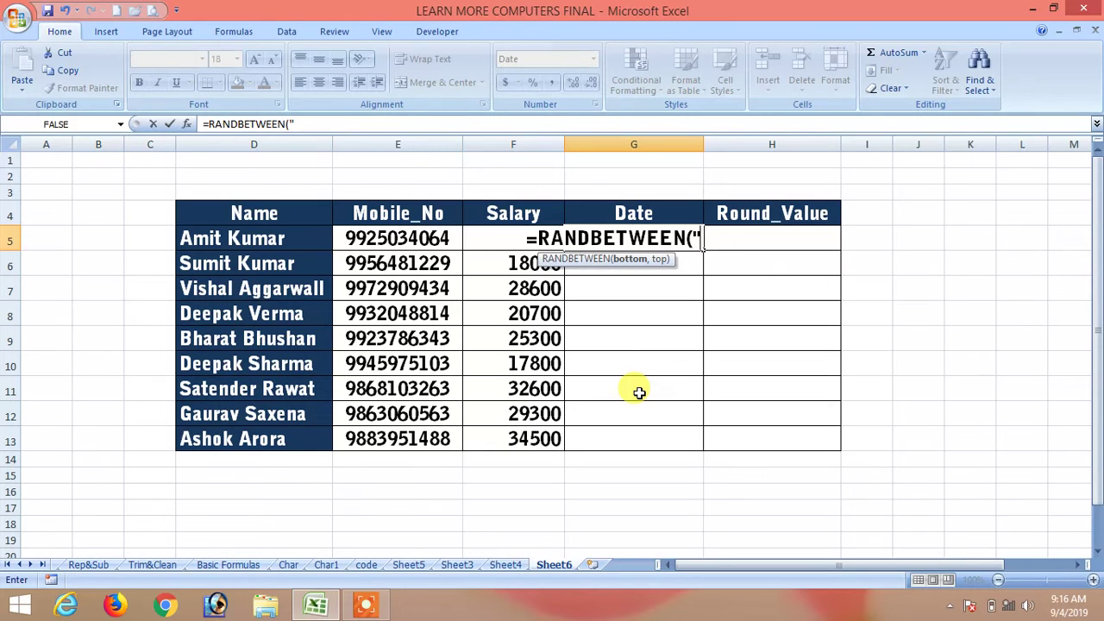
pyautogui.write('1-1-2000')
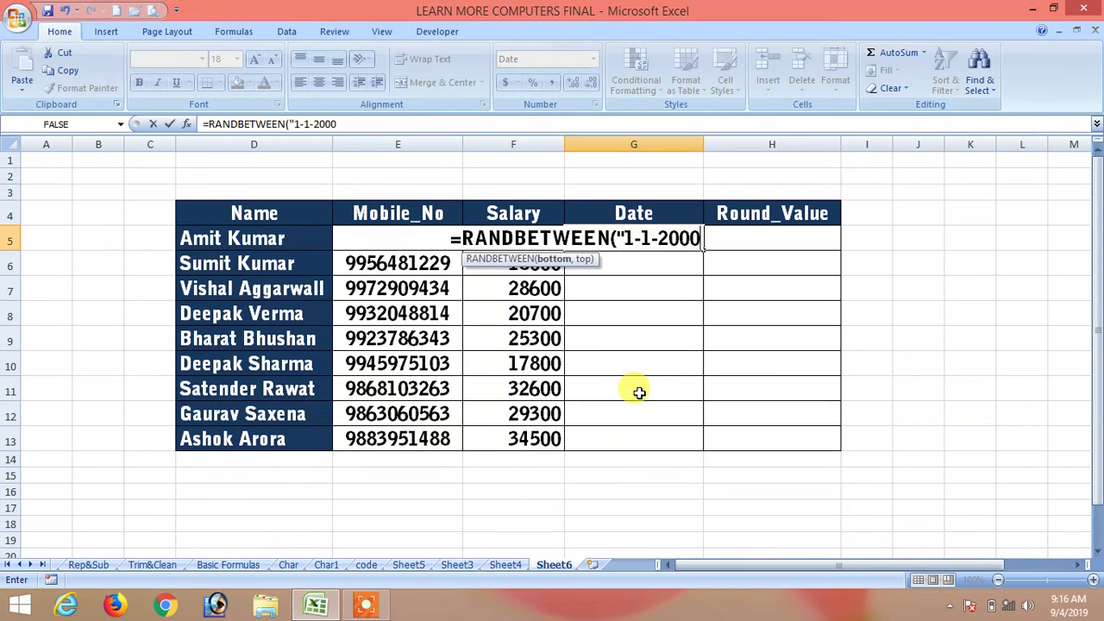
pyautogui.write('"')
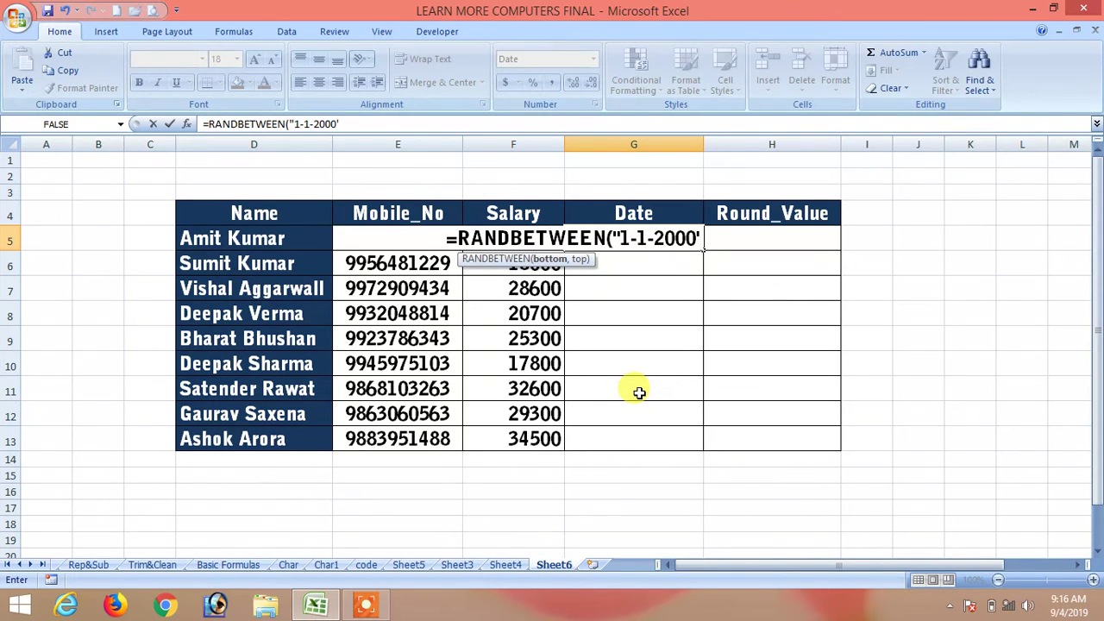
pyautogui.write(',')
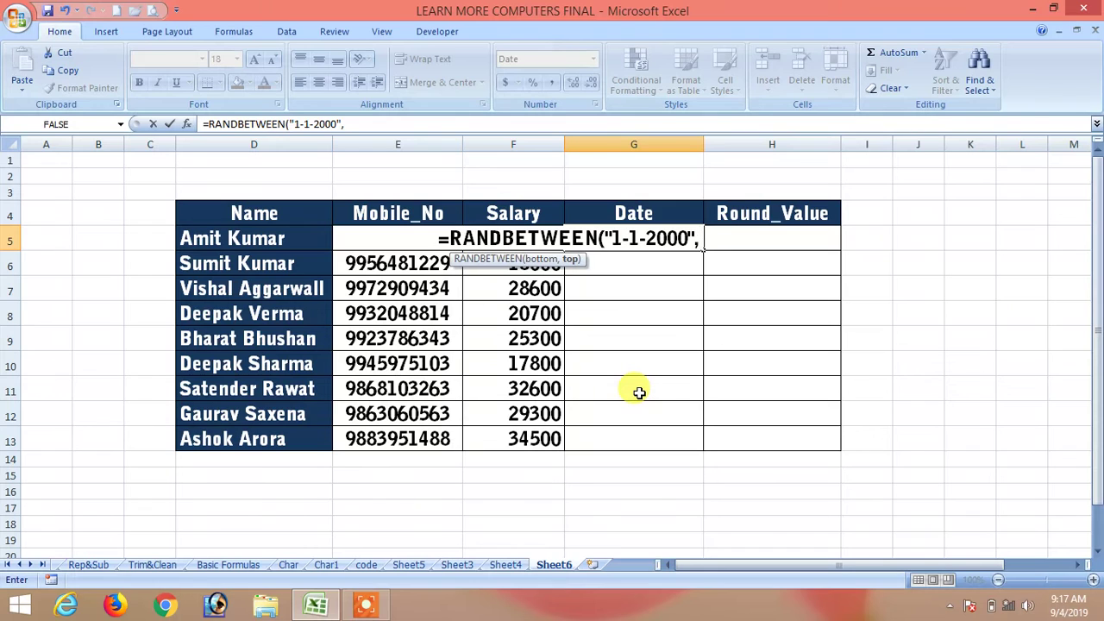
pyautogui.write('"')
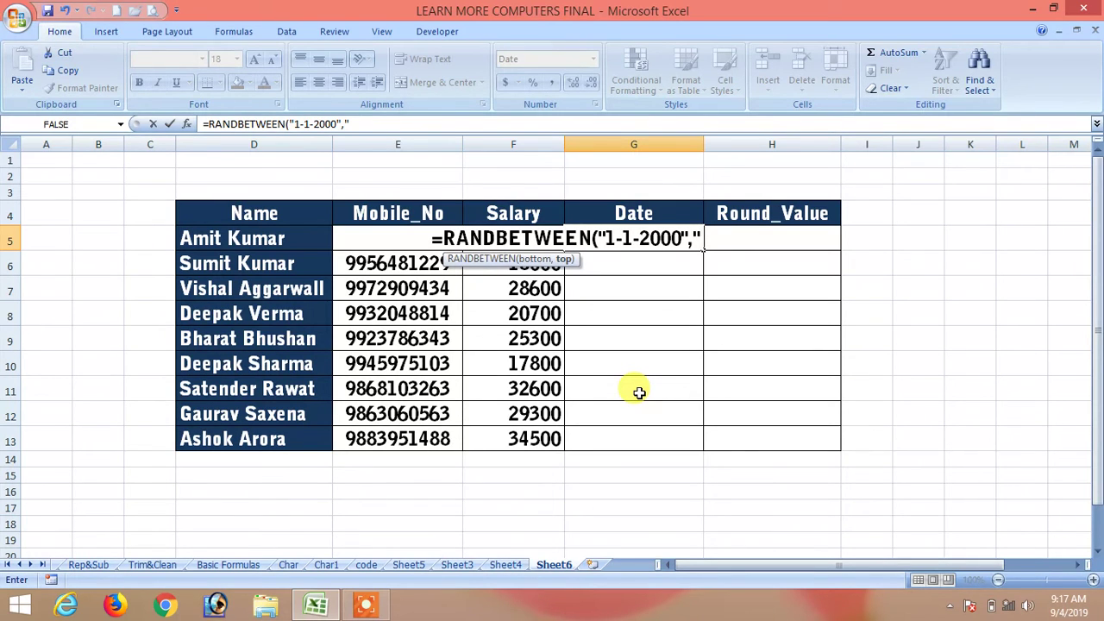
pyautogui.write('12,')
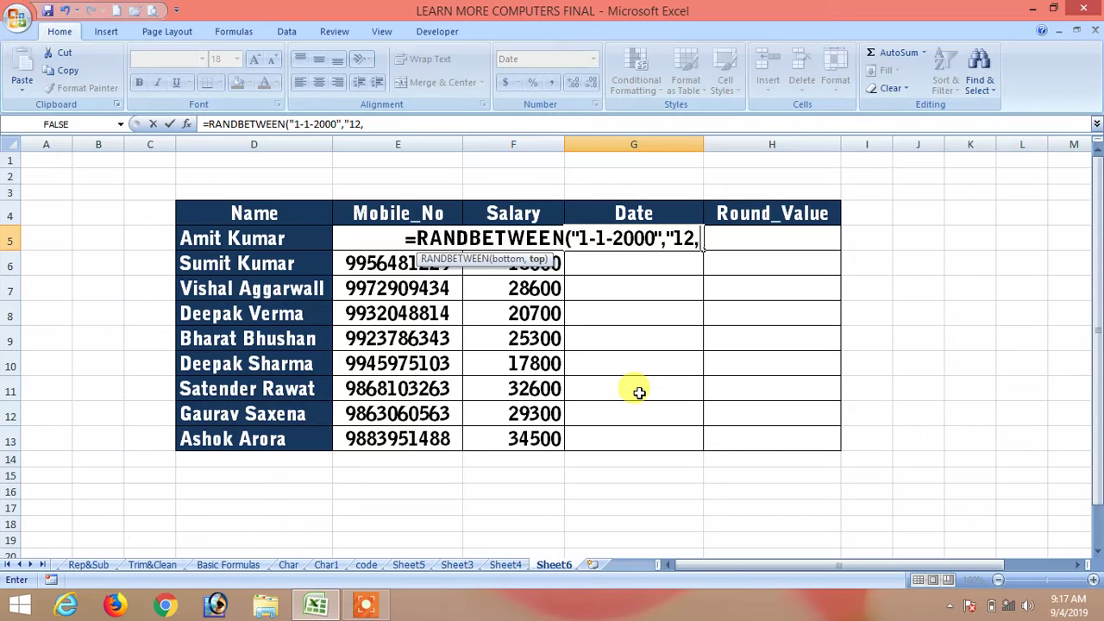
pyautogui.write('31,20')
pyautogui.write('2')
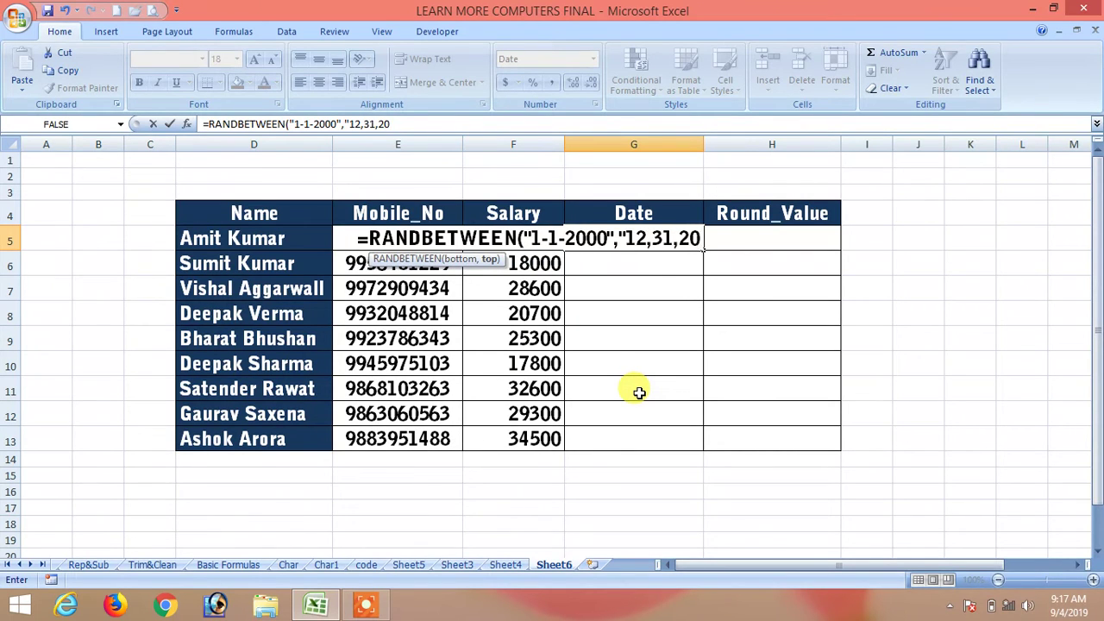
pyautogui.write('0')
pyautogui.press('BackSpace')
pyautogui.press('BackSpace')
pyautogui.press('BackSpace')
pyautogui.press('BackSpace')
pyautogui.press('BackSpace')
pyautogui.press('BackSpace')
pyautogui.press('BackSpace')
pyautogui.press('BackSpace')
pyautogui.write('-')
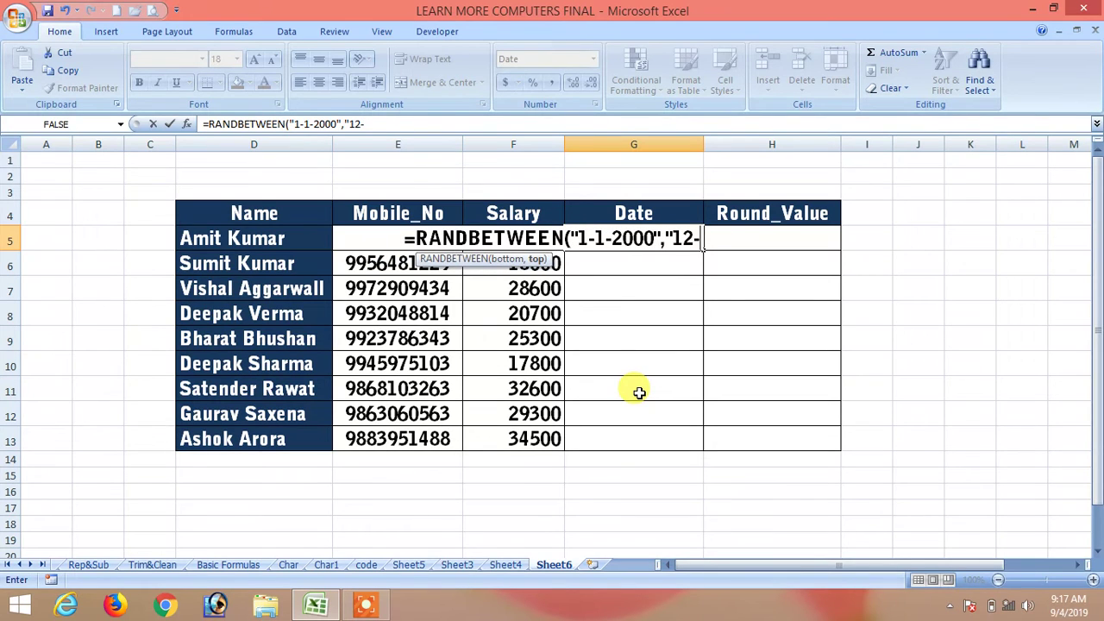
pyautogui.write('31-2020")')
pyautogui.press('Return')
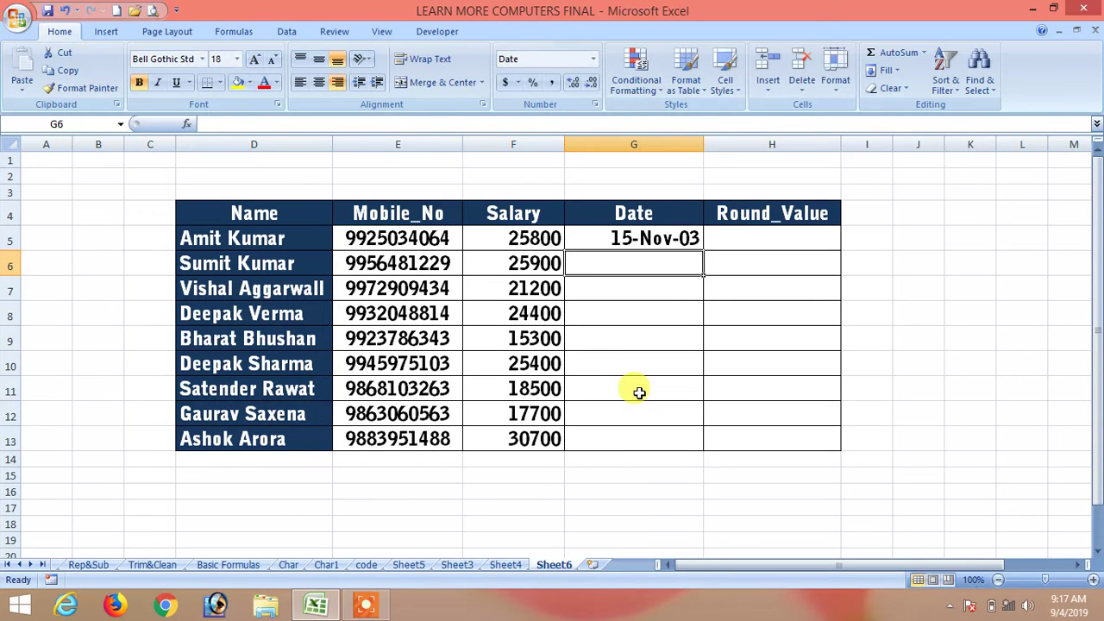
# Step: Check G5's date format and fill the date formula down to G13
pyautogui.click(658, 242)
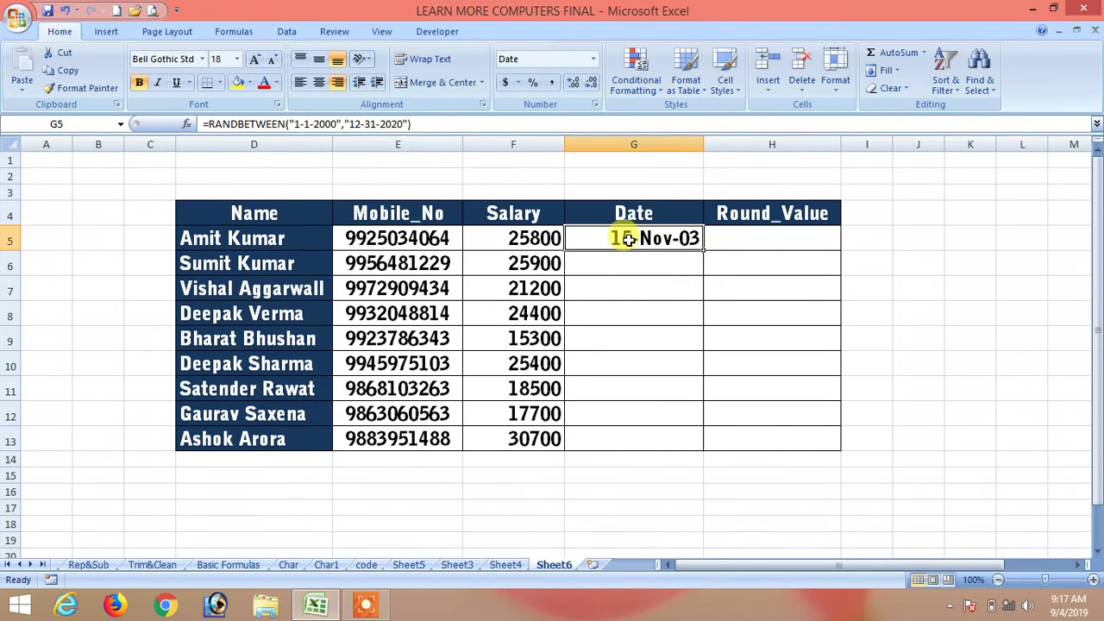
pyautogui.hotkey('ctrl', '1')
pyautogui.click(865, 406)
pyautogui.moveTo(703, 248); pyautogui.dragTo(704, 440)
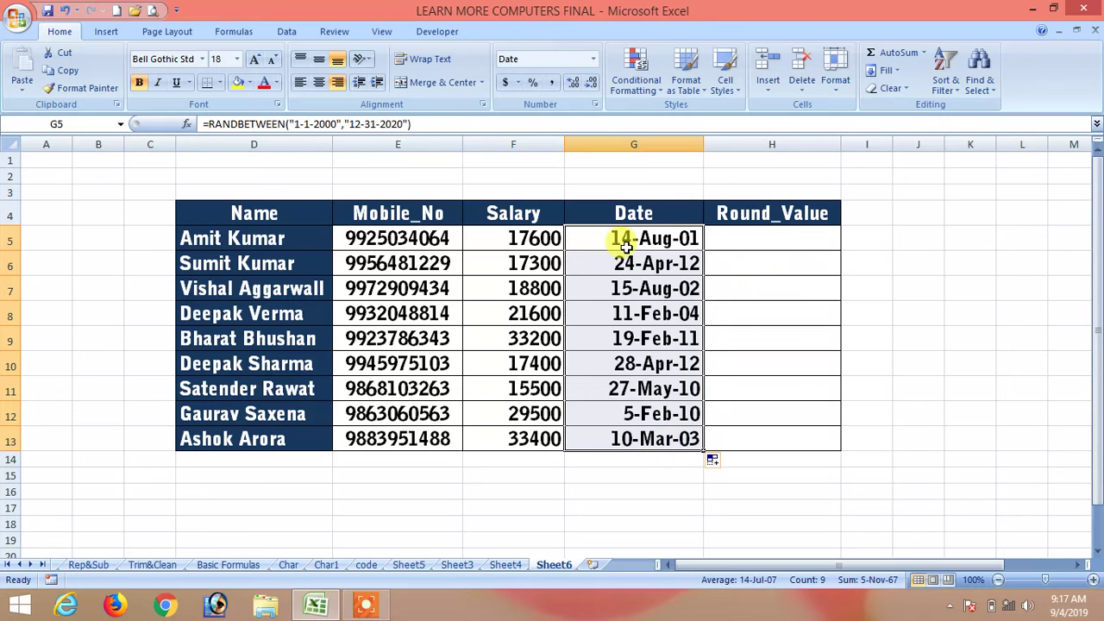
# Step: Copy F5:G13 and paste it back over itself as values only
pyautogui.moveTo(528, 238); pyautogui.dragTo(651, 440)
pyautogui.rightClick(623, 332)
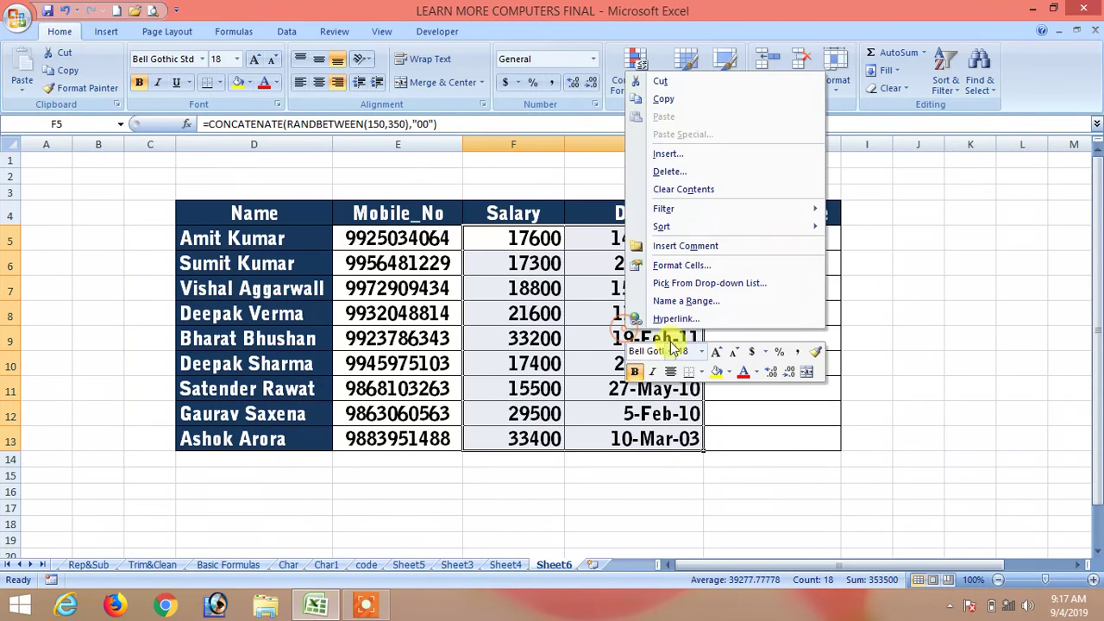
pyautogui.click(666, 100)
pyautogui.rightClick(539, 233)
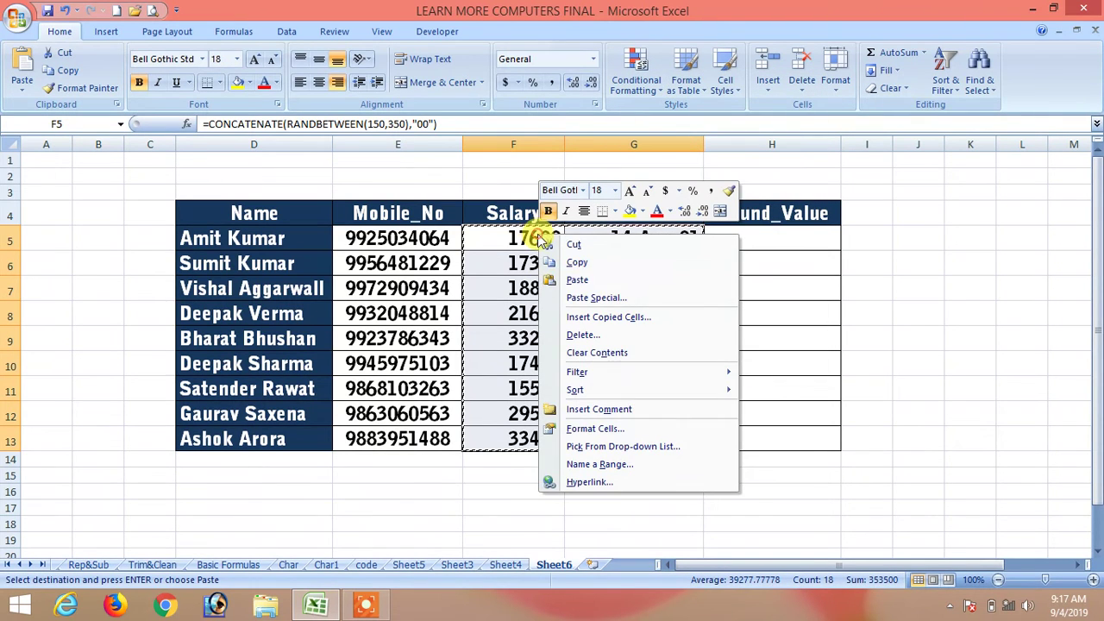
pyautogui.click(596, 297)
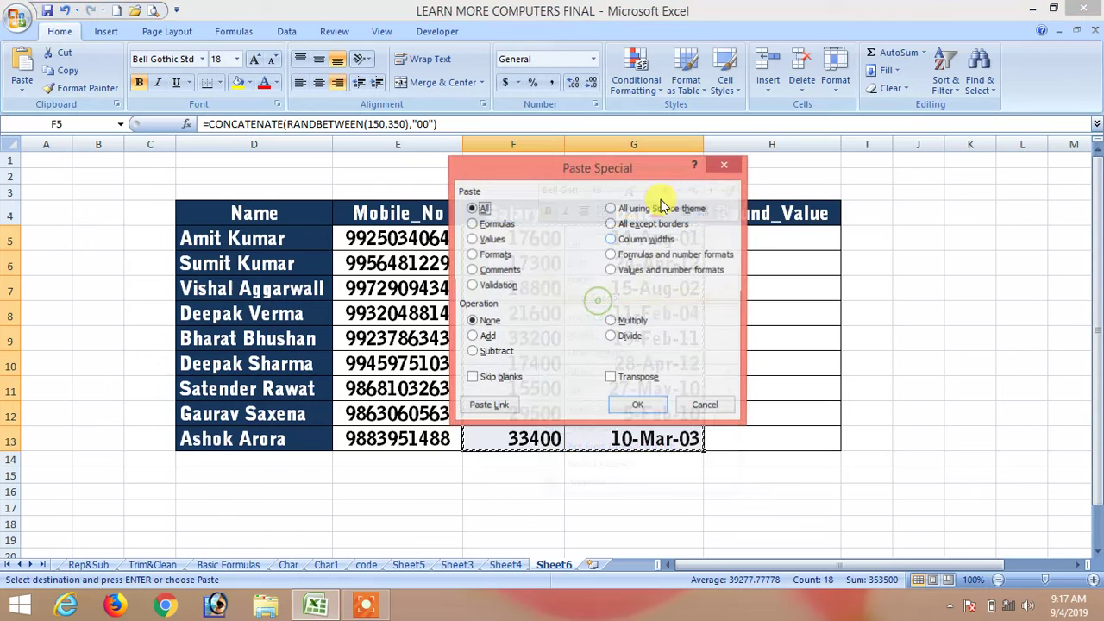
pyautogui.click(476, 241)
pyautogui.click(637, 405)
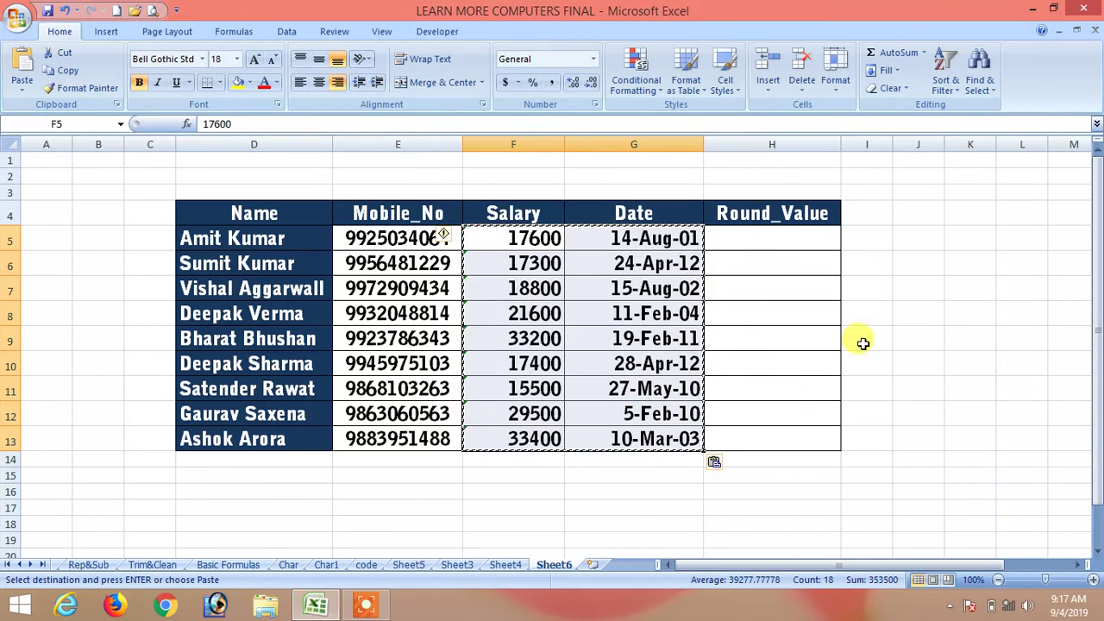
pyautogui.click(927, 317)
pyautogui.press('Escape')
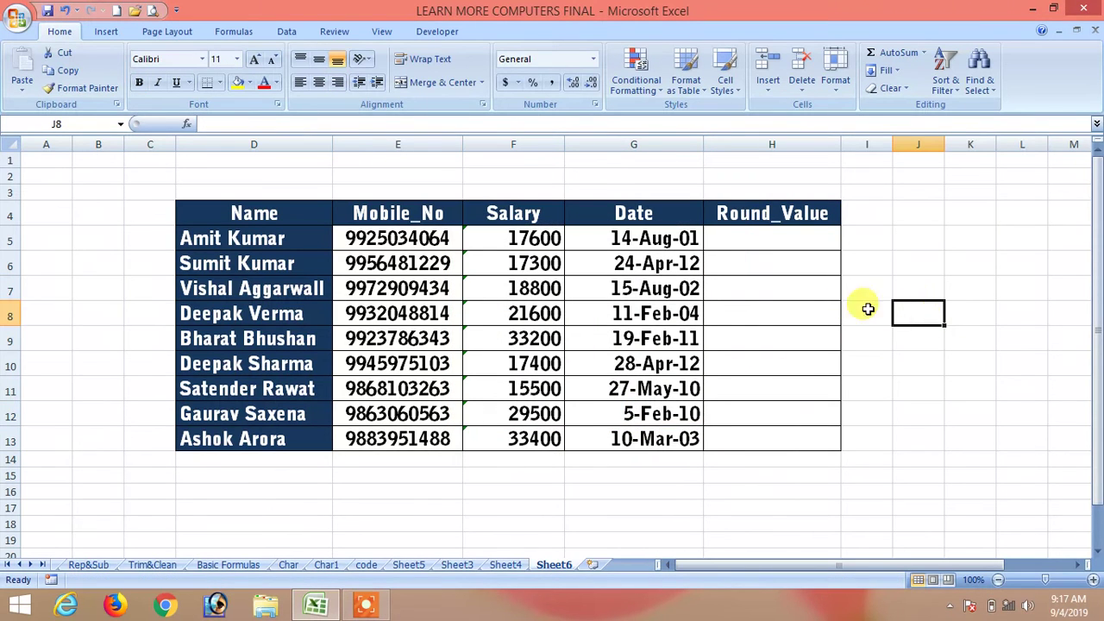
# Step: Enter =RAND() in the first Round_Value cell, H5
pyautogui.click(790, 307)
pyautogui.click(771, 235)
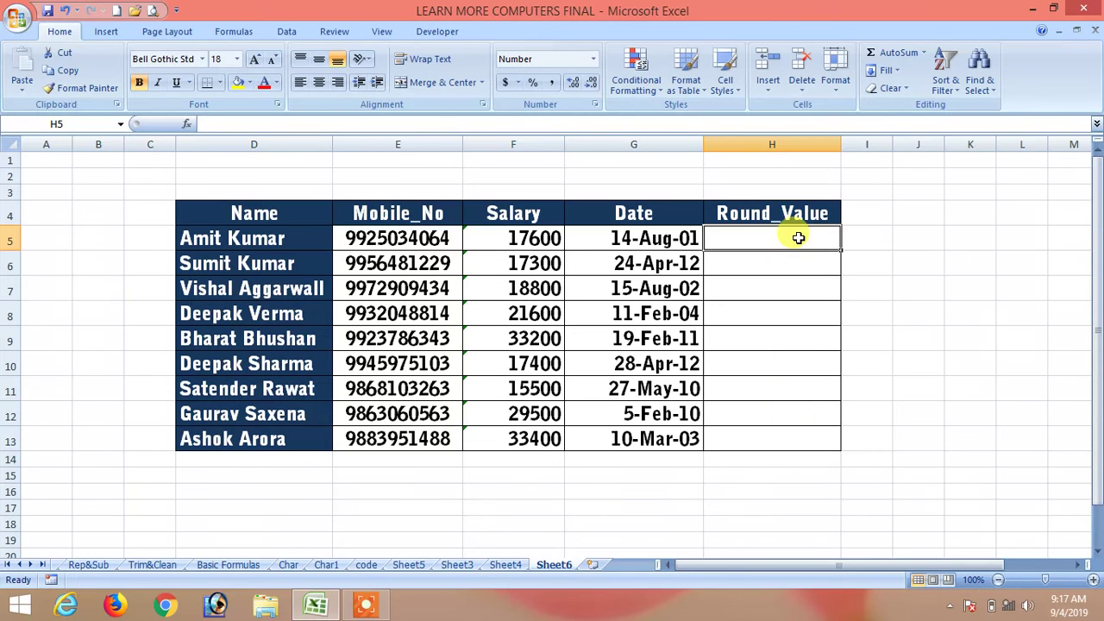
pyautogui.moveTo(791, 237); pyautogui.dragTo(787, 441)
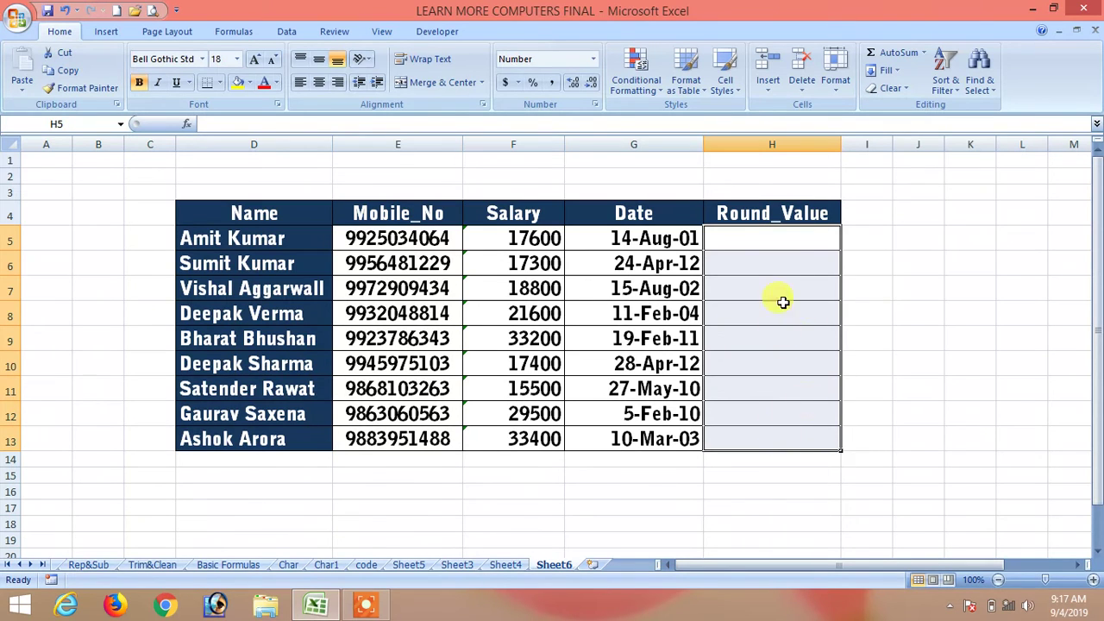
pyautogui.click(779, 239)
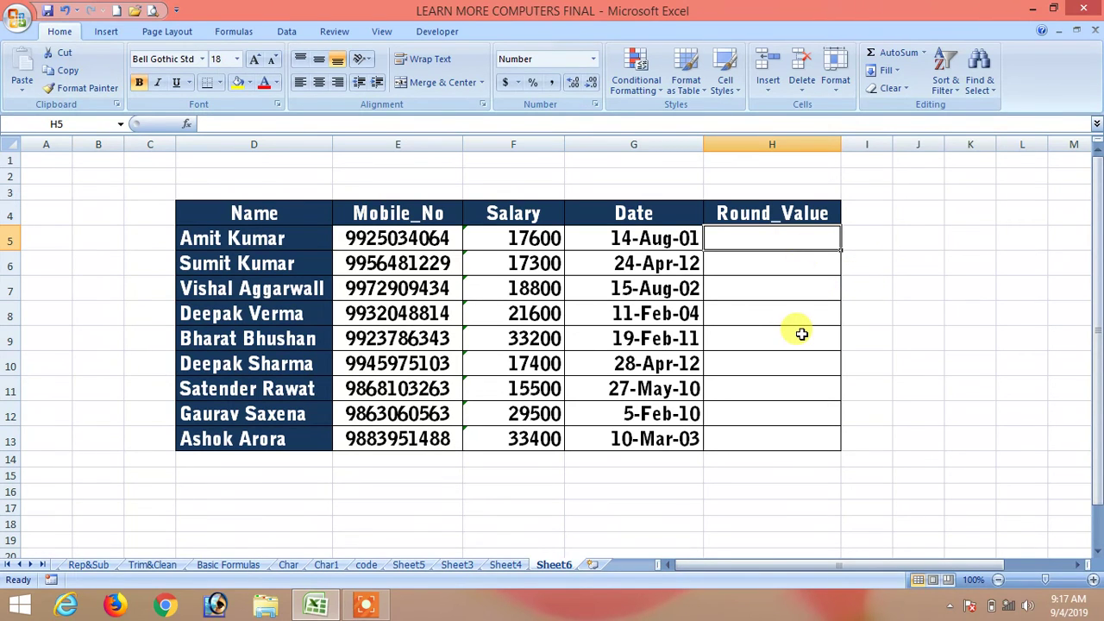
pyautogui.write('=rand')
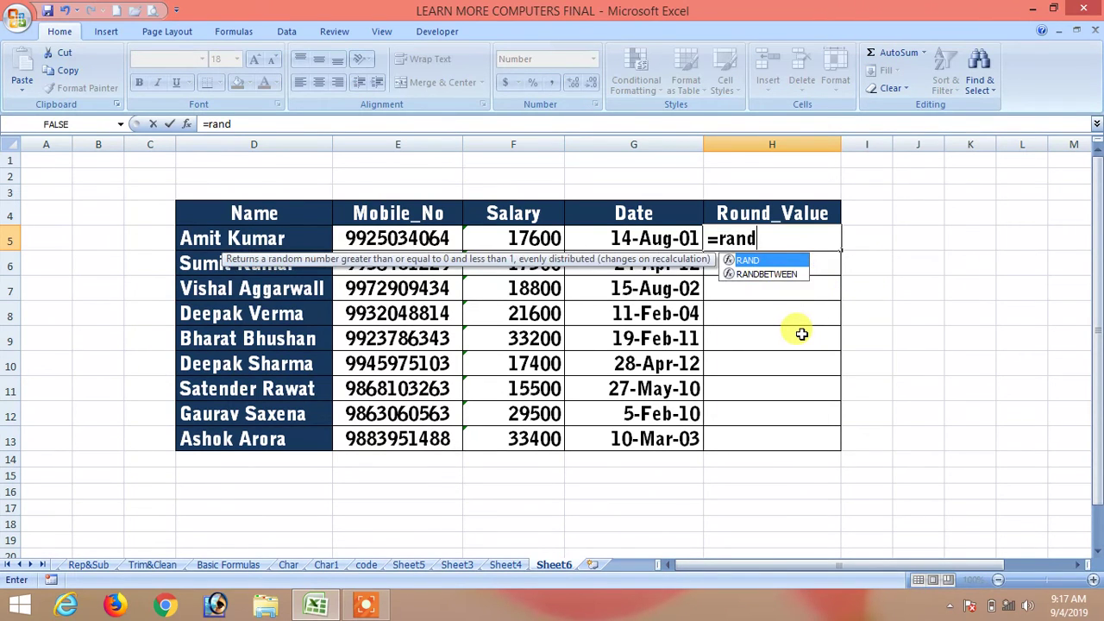
pyautogui.write('(')
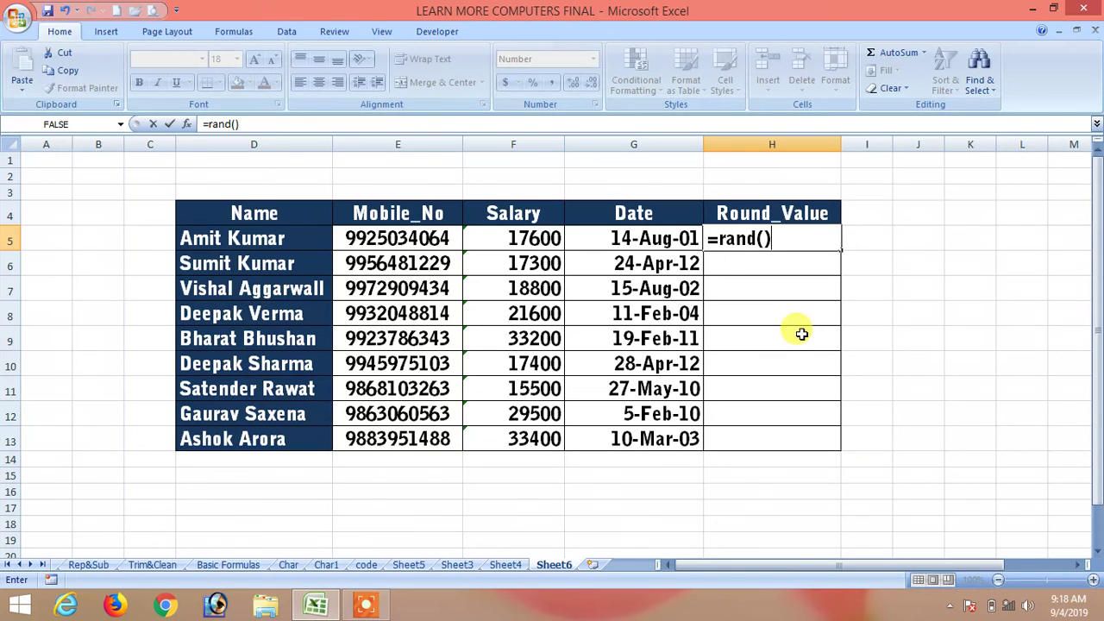
pyautogui.press('Return')
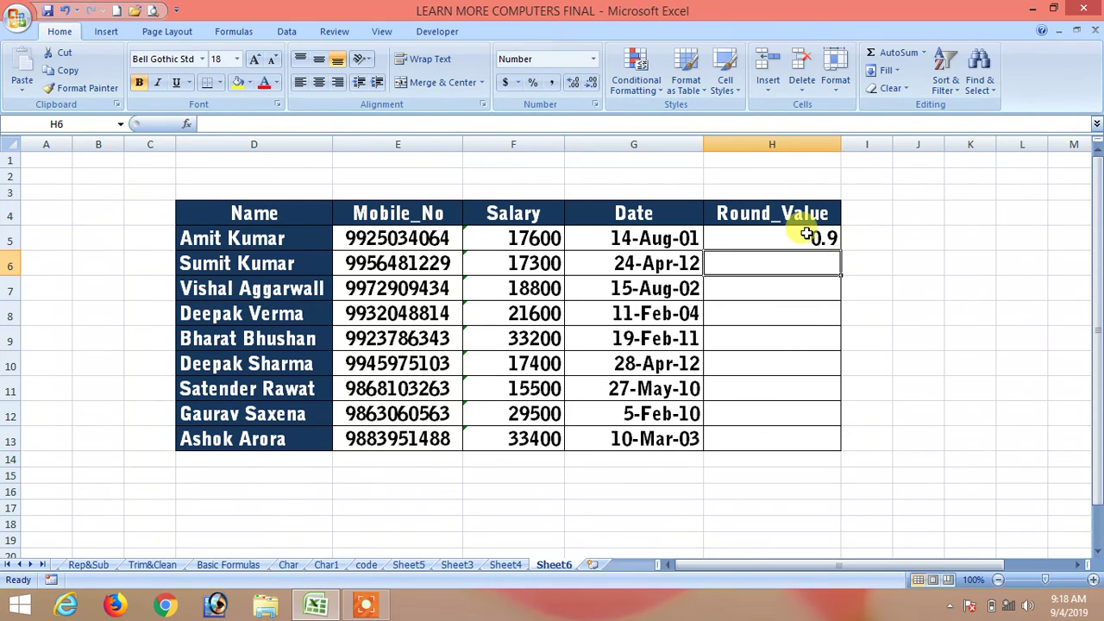
# Step: Fill the =RAND() formula from H5 down to H13
pyautogui.click(813, 233)
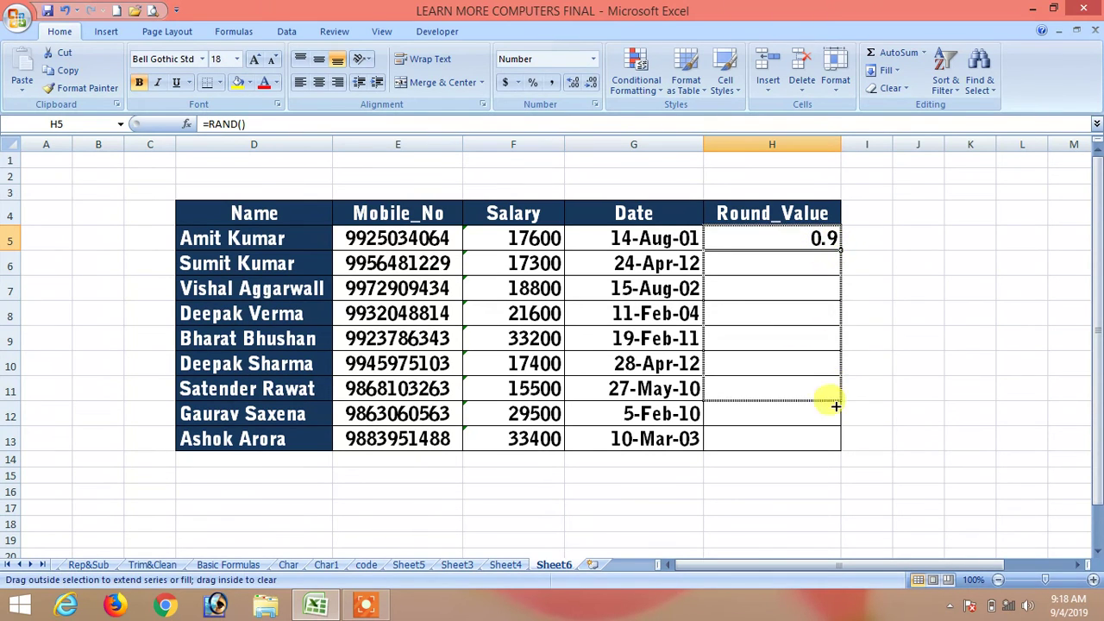
pyautogui.moveTo(841, 249); pyautogui.dragTo(830, 444)
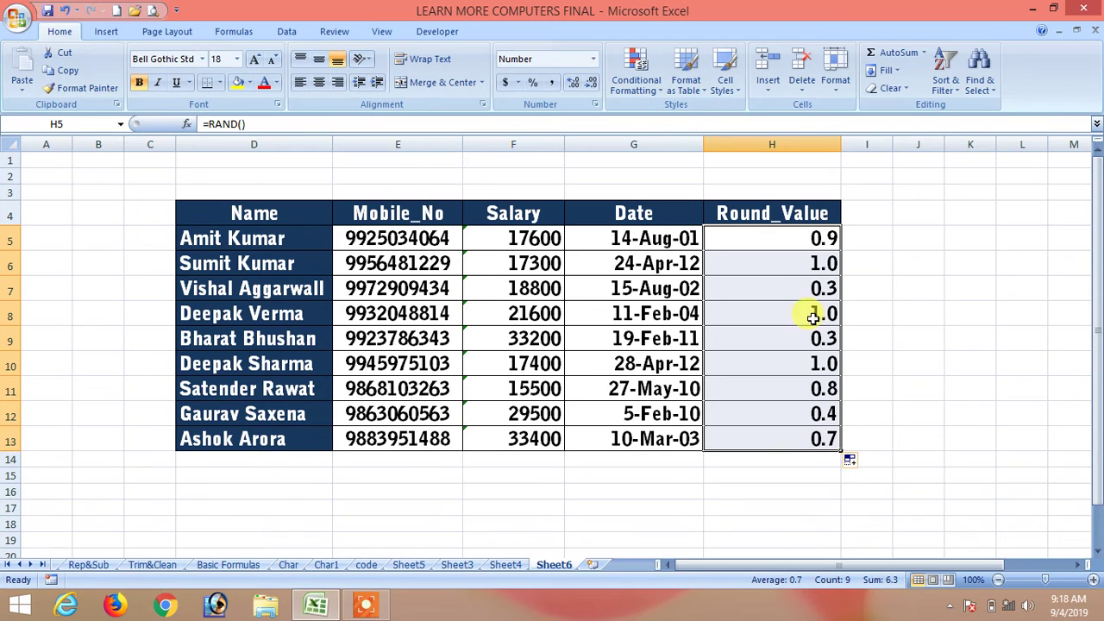
pyautogui.click(785, 388)
pyautogui.click(818, 242)
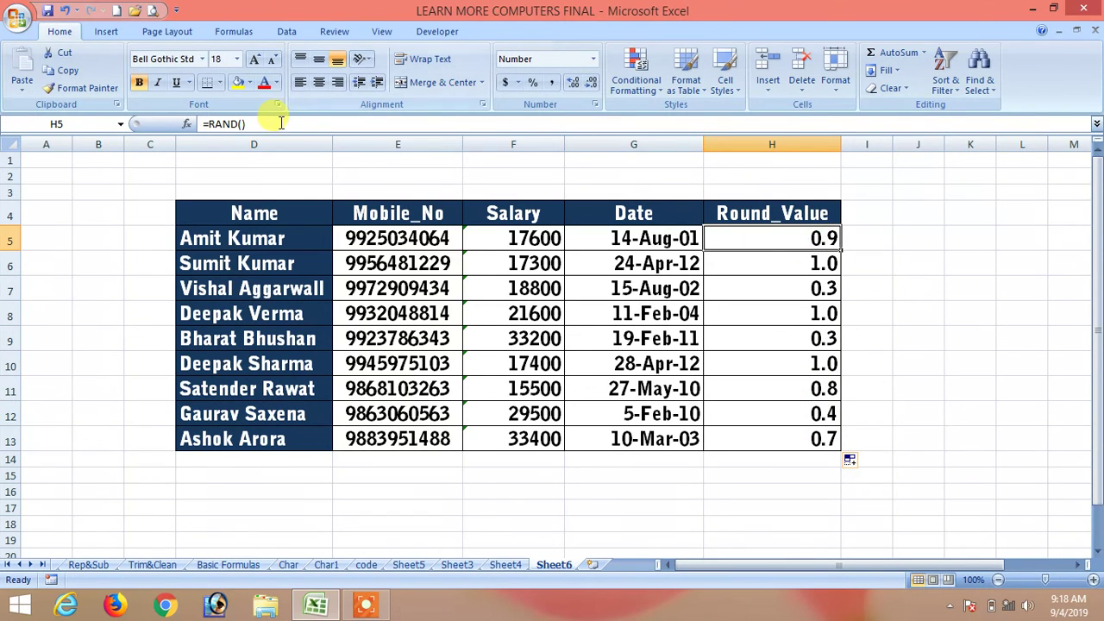
pyautogui.click(320, 123)
# Step: Change H5 to =RAND()*10 and fill it down to H13
pyautogui.write('*')
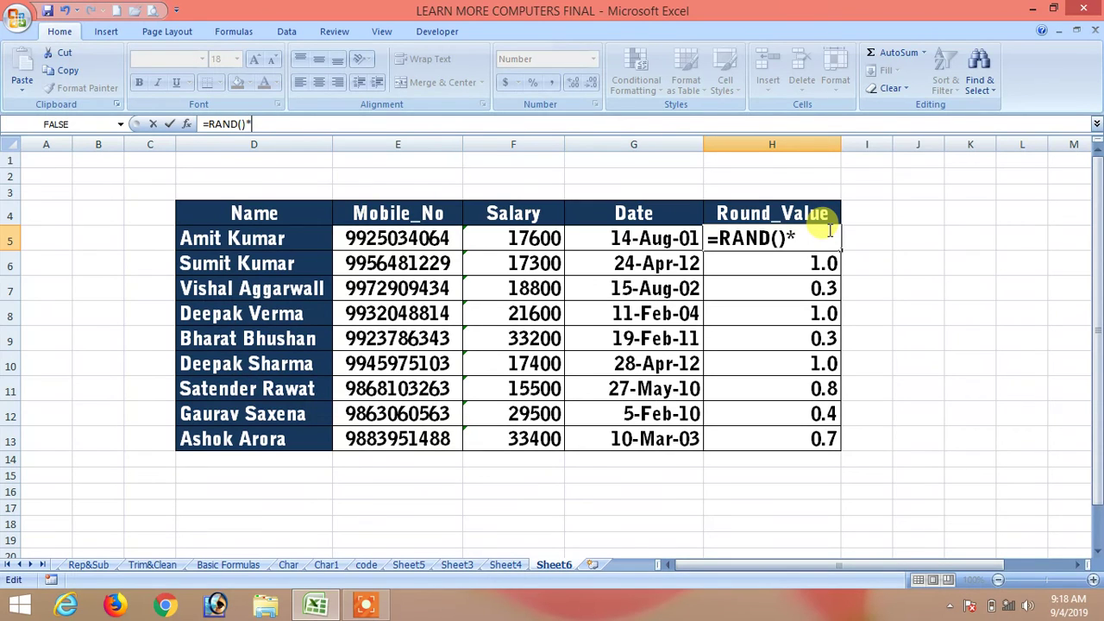
pyautogui.press('Return')
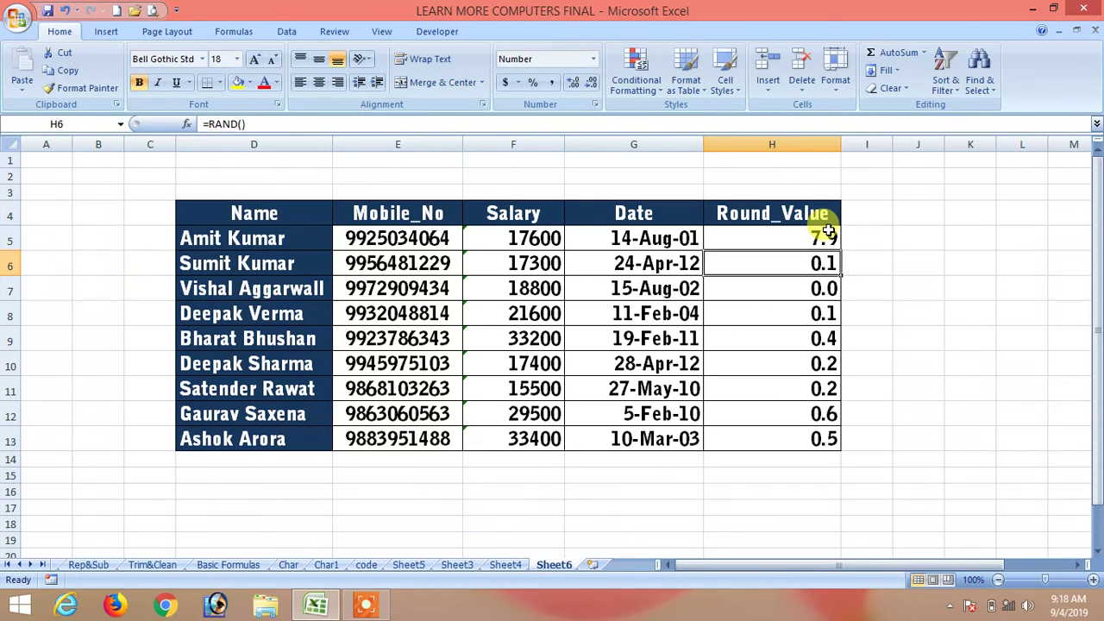
pyautogui.click(828, 231)
pyautogui.moveTo(843, 250); pyautogui.dragTo(834, 444)
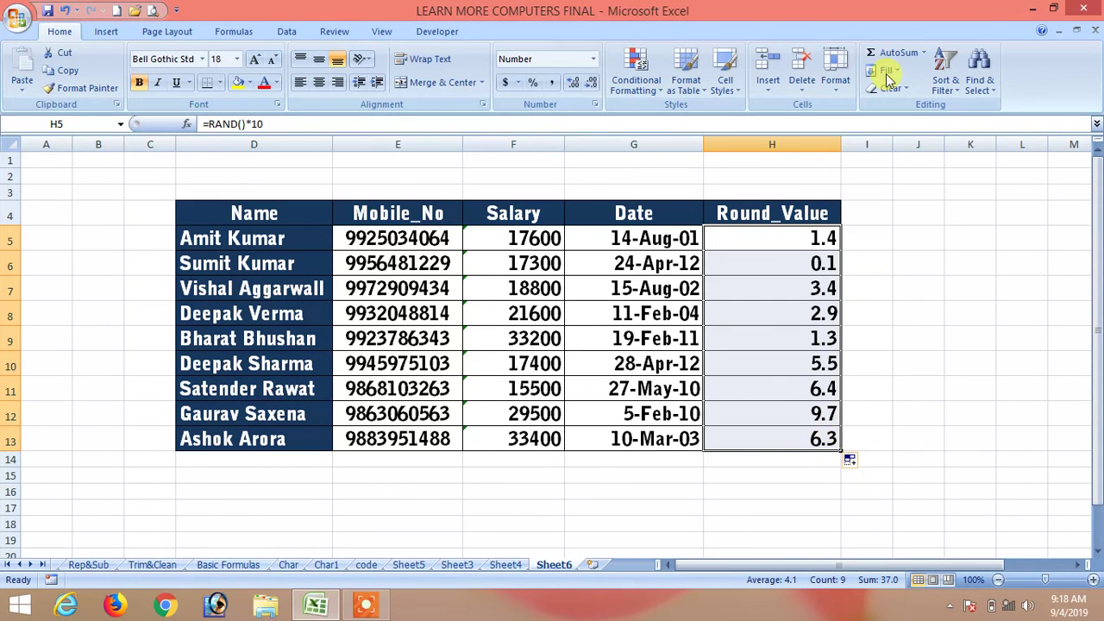
# Step: Show the Round_Value numbers to one decimal place
pyautogui.click(592, 84)
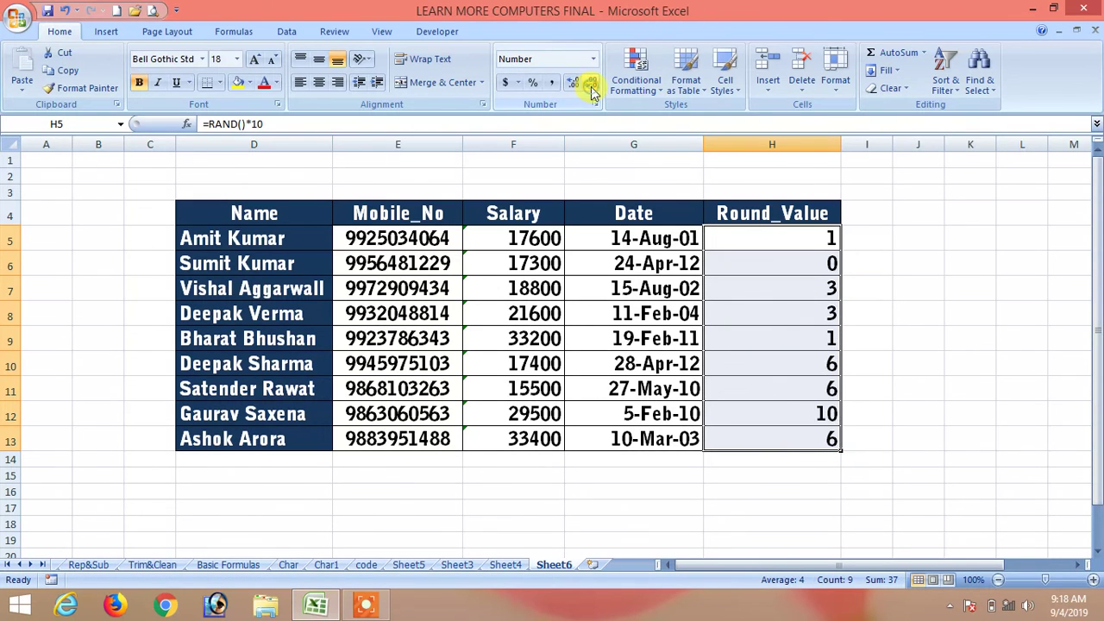
pyautogui.click(574, 84)
pyautogui.click(573, 84)
pyautogui.click(575, 84)
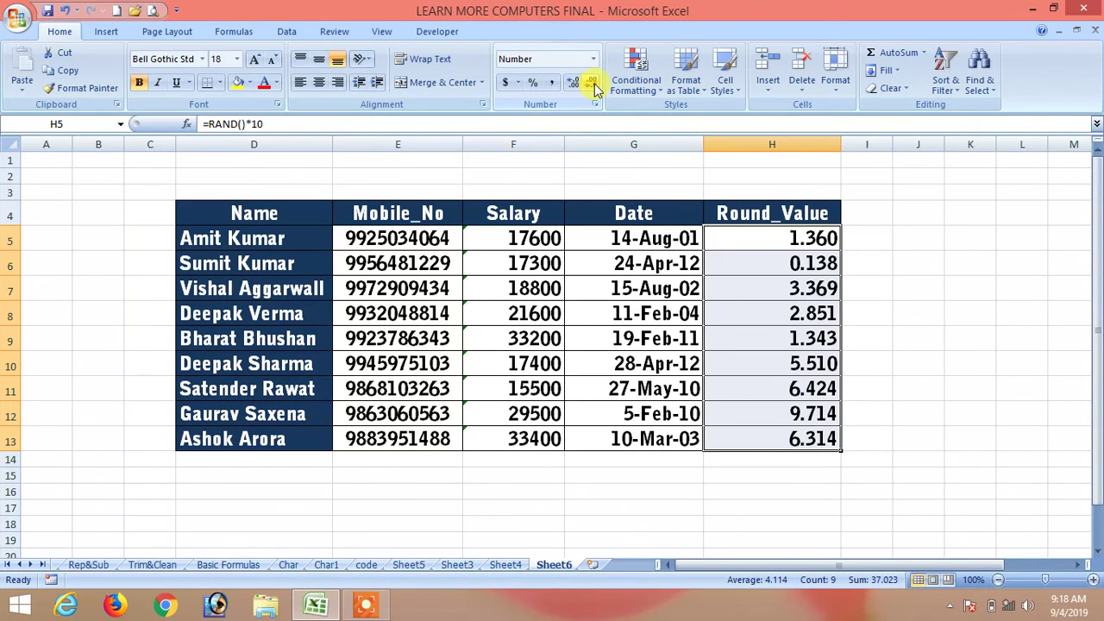
pyautogui.click(593, 83)
pyautogui.click(592, 84)
# Step: Copy H5:H13, paste back as values only, then select the table D4:H13
pyautogui.rightClick(780, 238)
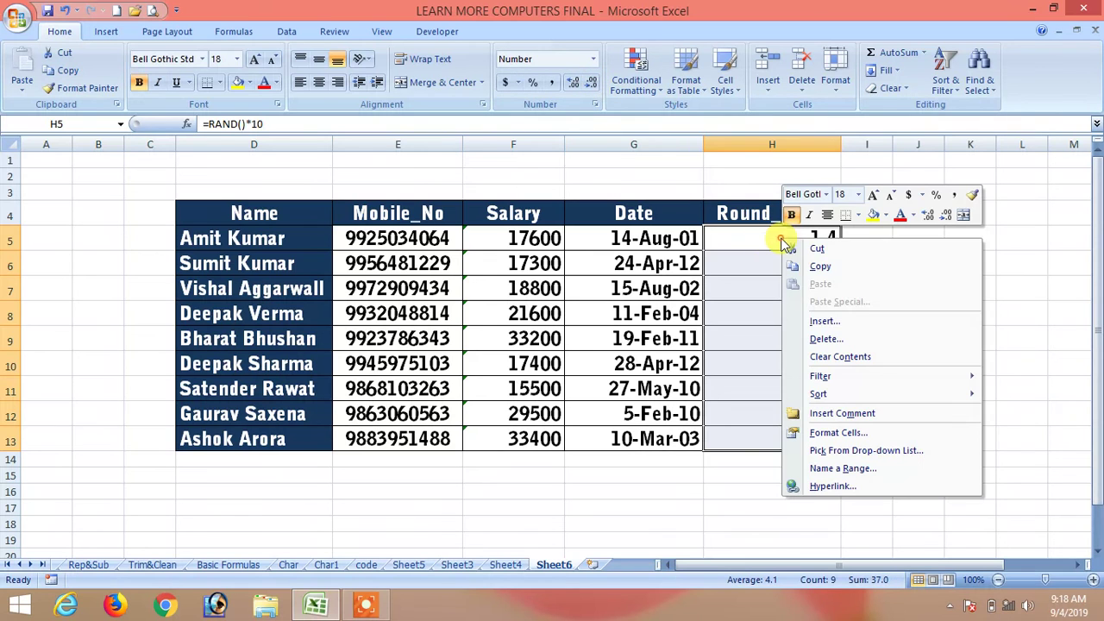
pyautogui.click(850, 266)
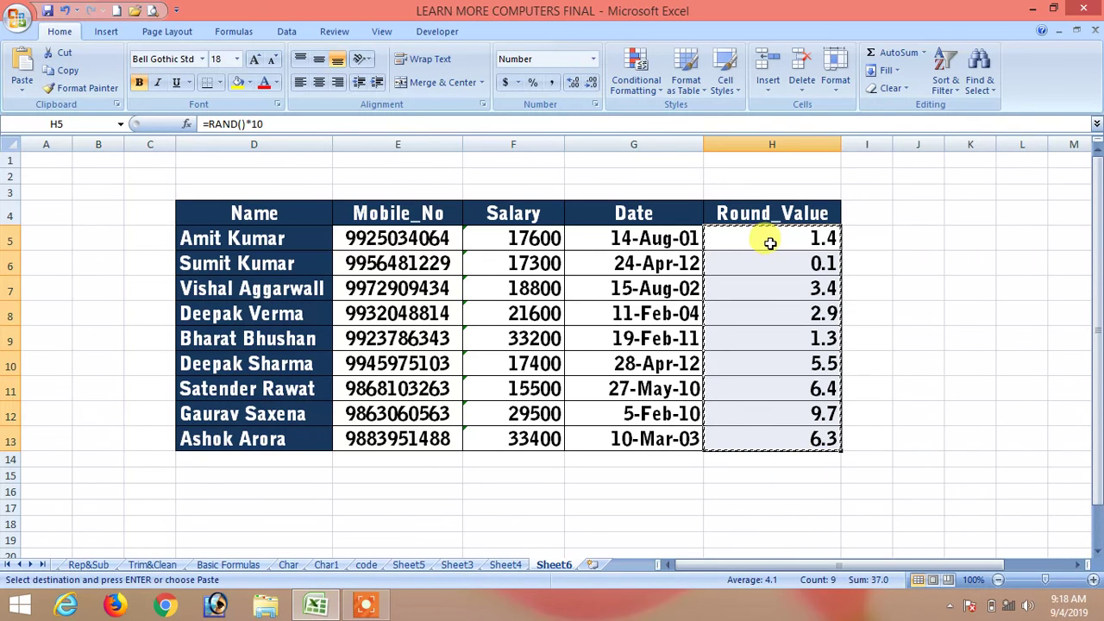
pyautogui.click(774, 242)
pyautogui.click(22, 91)
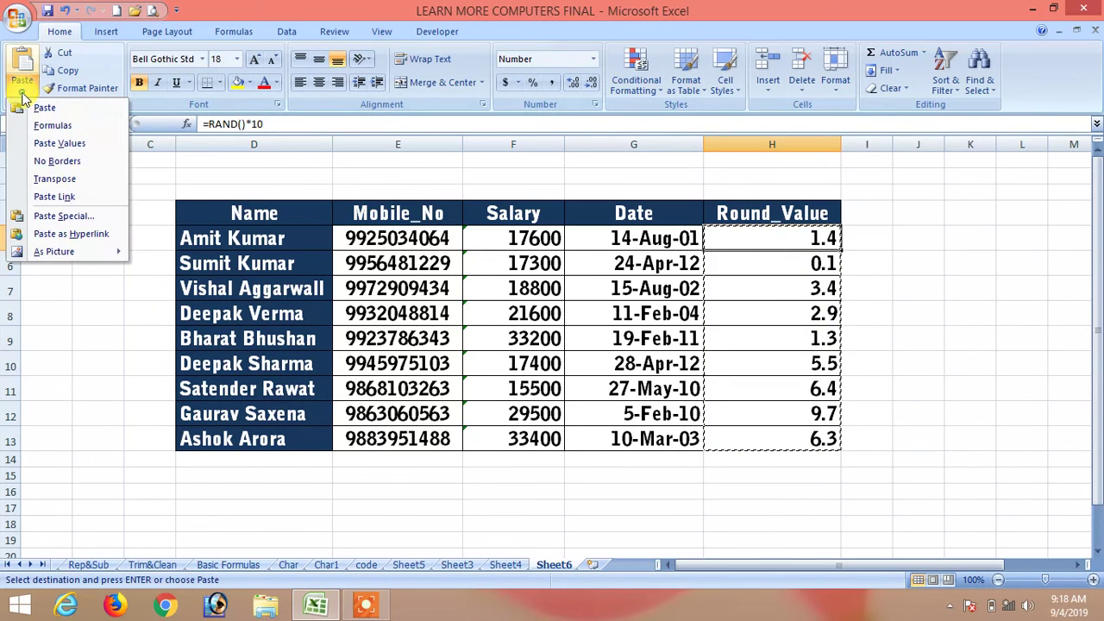
pyautogui.click(34, 143)
pyautogui.click(968, 321)
pyautogui.press('Escape')
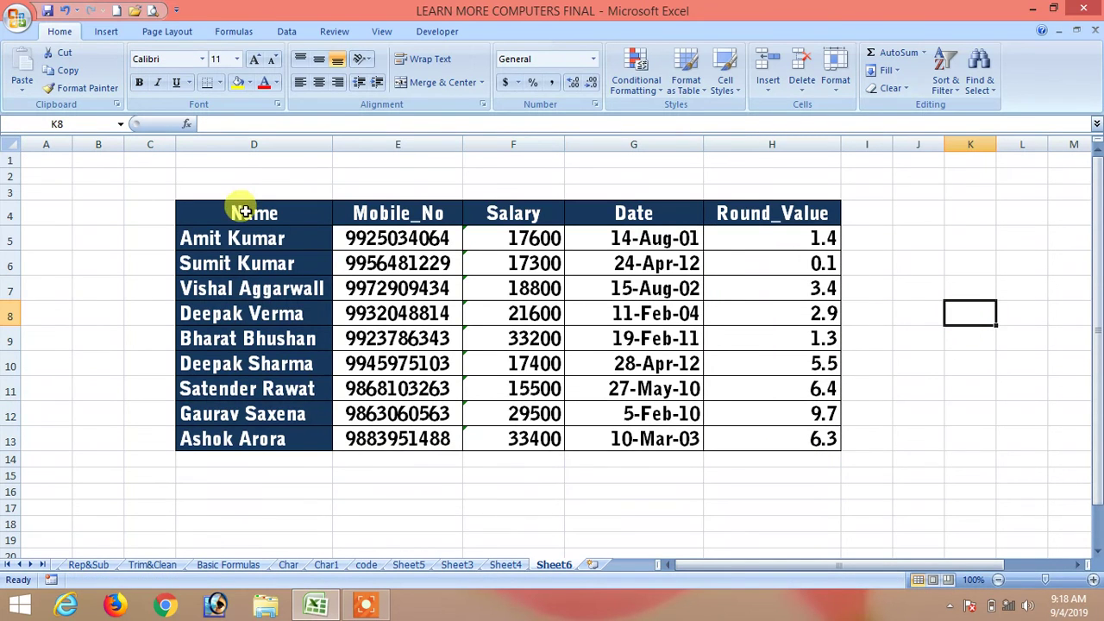
pyautogui.moveTo(246, 211); pyautogui.dragTo(729, 434)
pyautogui.click(707, 414)
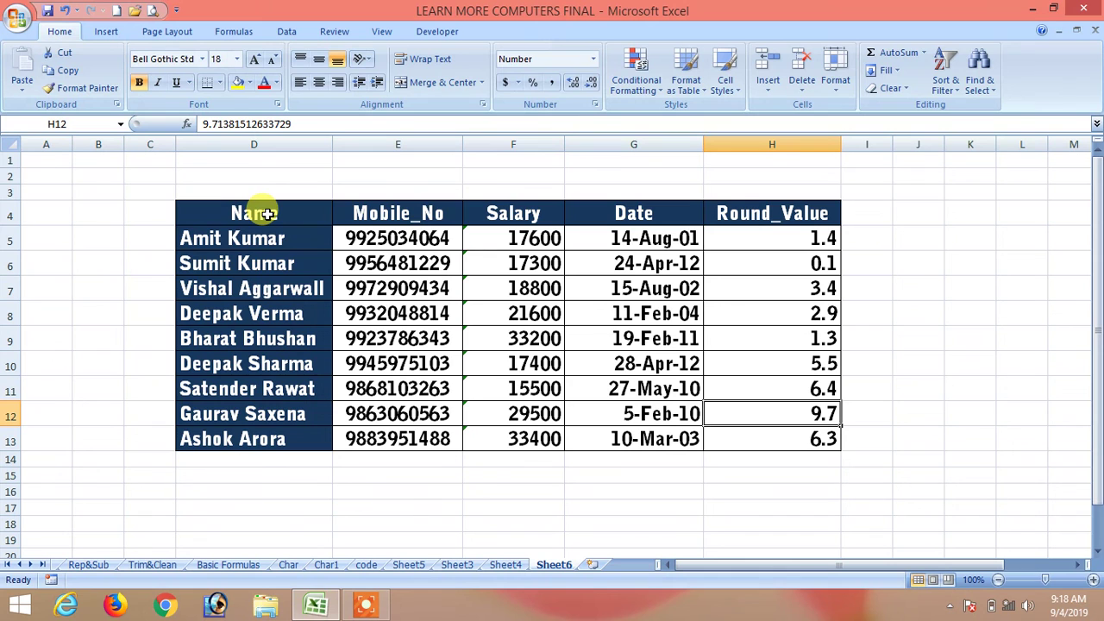
pyautogui.moveTo(268, 214); pyautogui.dragTo(758, 434)
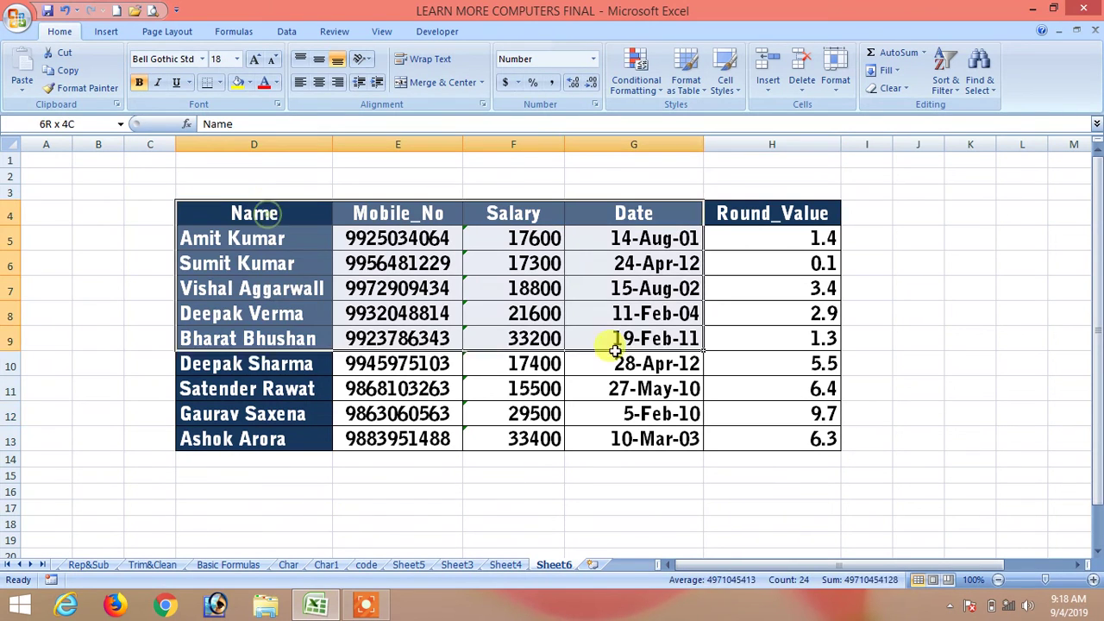
pyautogui.click(903, 382)
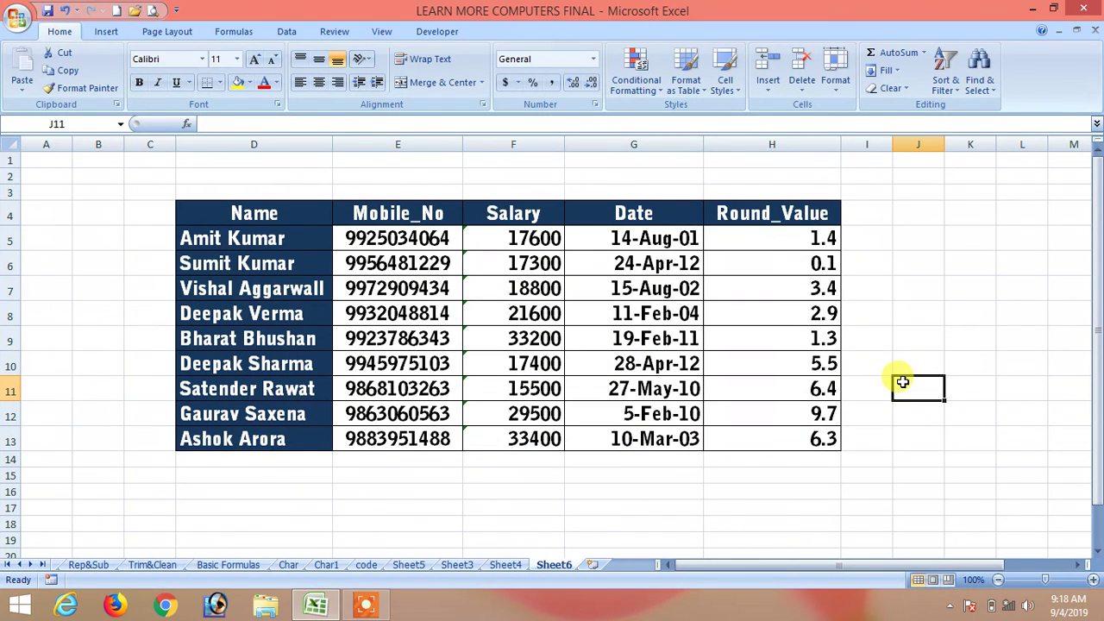